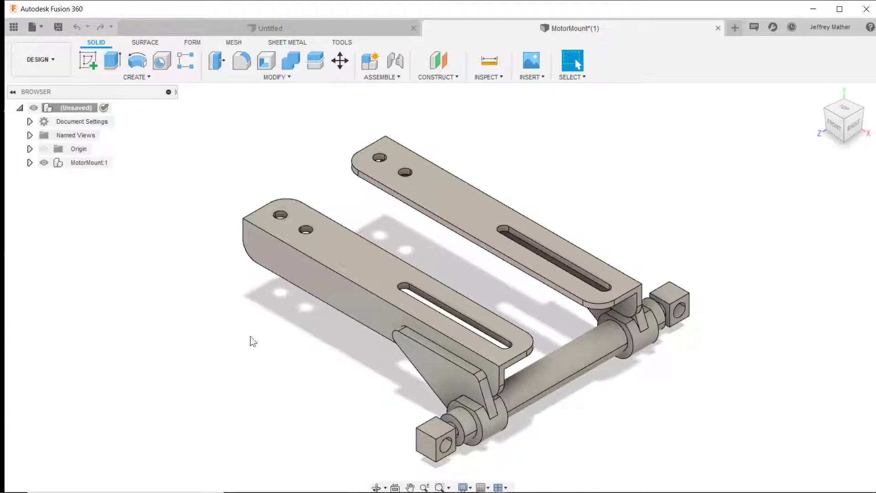
# Set a view of the motor mount from its back-left upper corner as the home view.
pyautogui.keyDown('shift'); pyautogui.moveTo(484, 133); pyautogui.dragTo(617, 144, button='middle'); pyautogui.keyUp('shift')
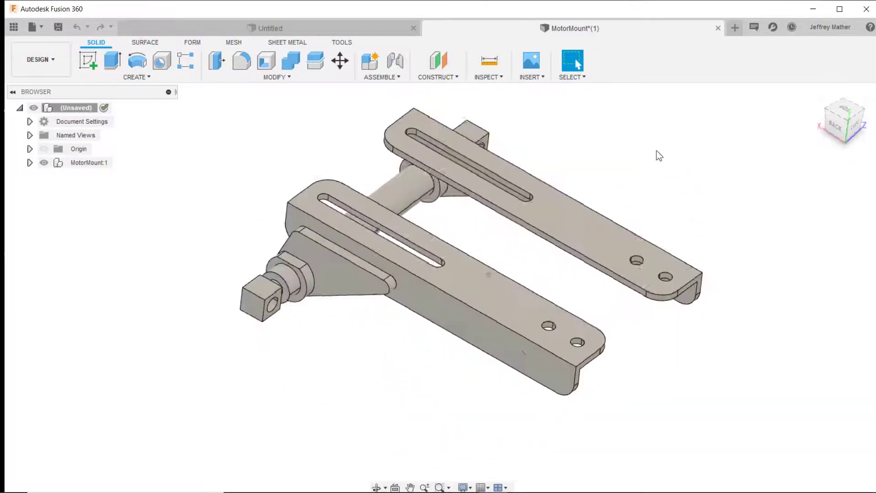
pyautogui.rightClick(842, 117)
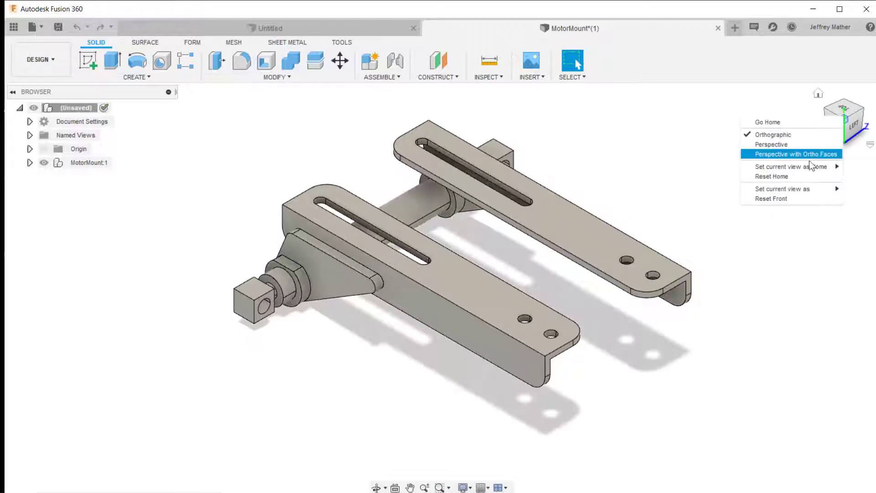
pyautogui.moveTo(796, 167)
pyautogui.click(700, 176)
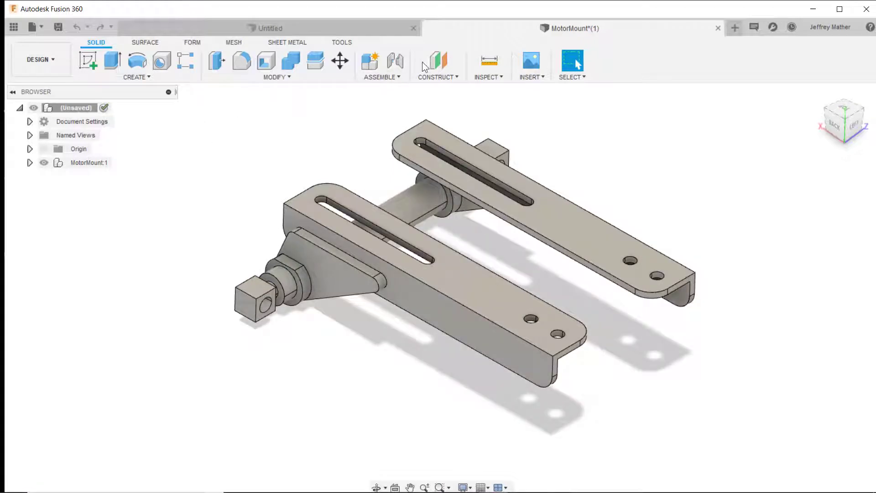
# Measure the long outer top edge of the right bracket and check the document's units setting.
pyautogui.click(488, 65)
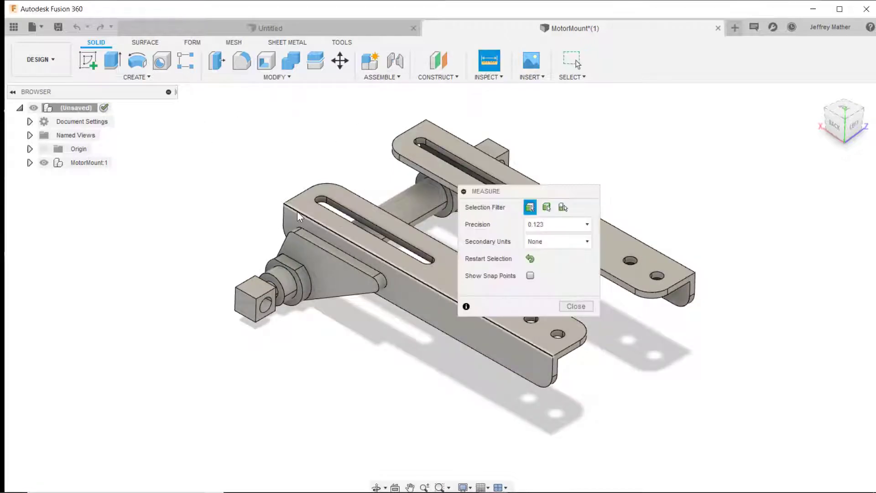
pyautogui.click(297, 211)
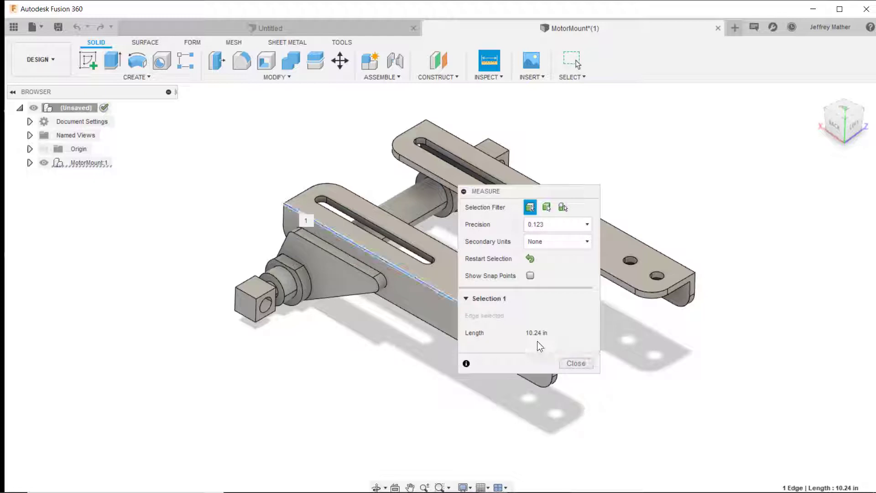
pyautogui.click(576, 364)
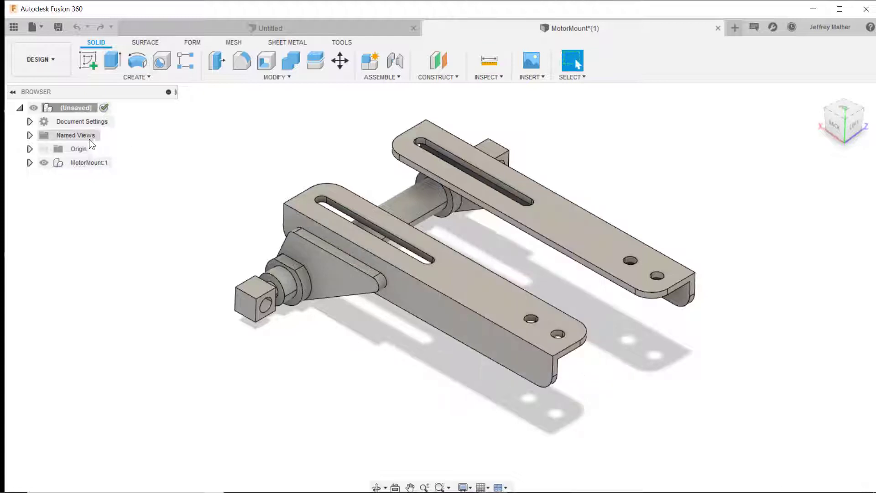
pyautogui.click(30, 121)
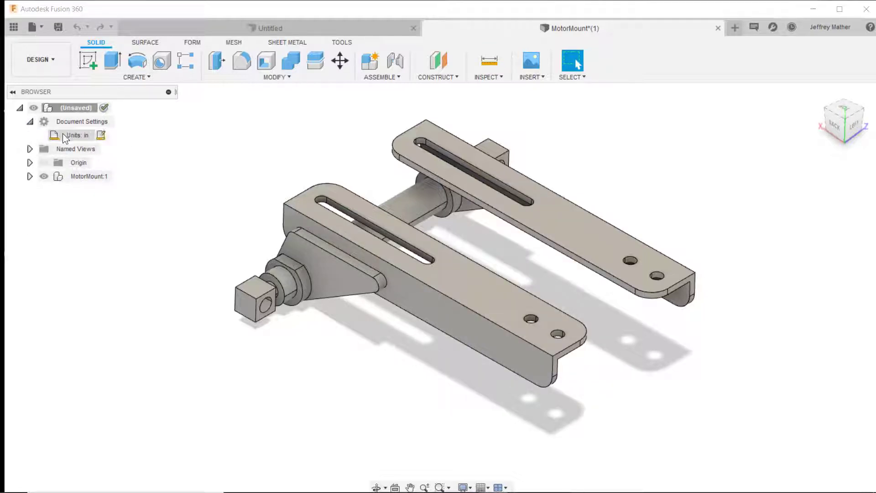
pyautogui.click(29, 122)
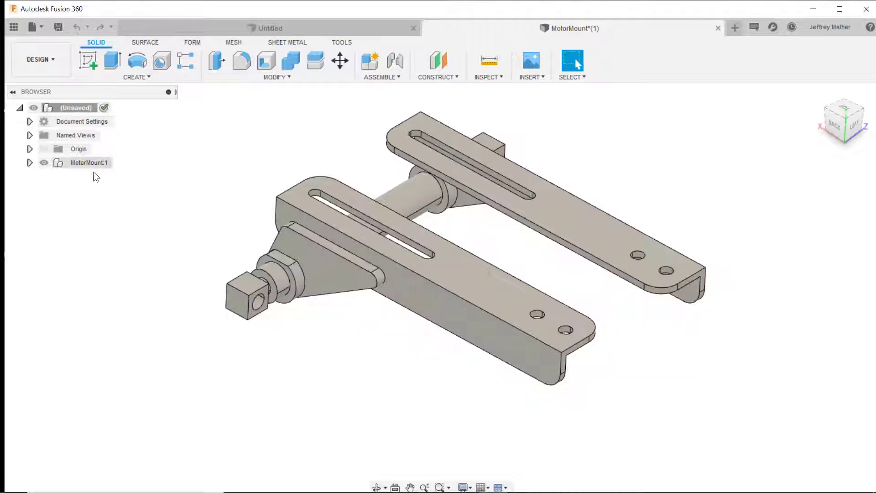
# Activate the RightBracket component inside MotorMount and expand its unstitched surface bodies.
pyautogui.click(29, 163)
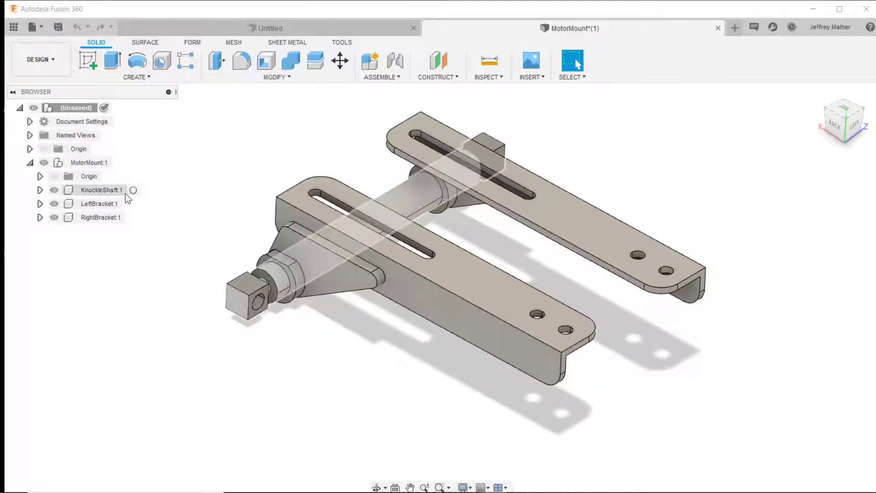
pyautogui.click(119, 218)
pyautogui.click(55, 217)
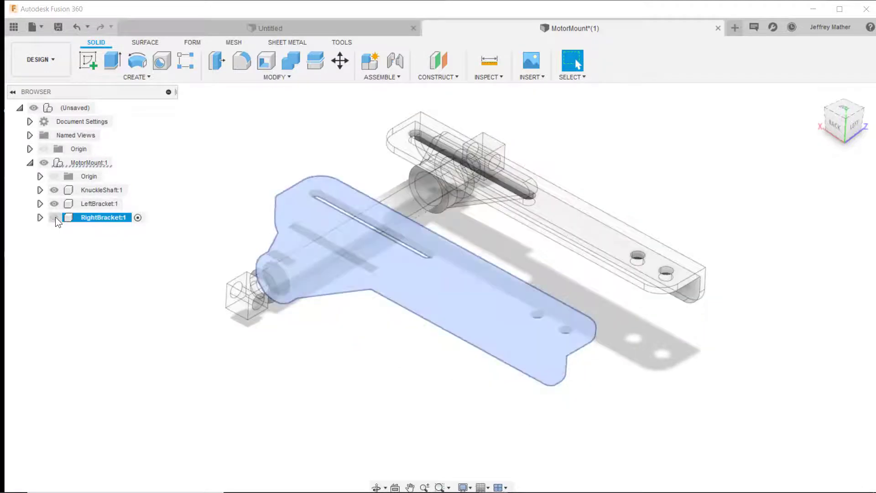
pyautogui.click(44, 218)
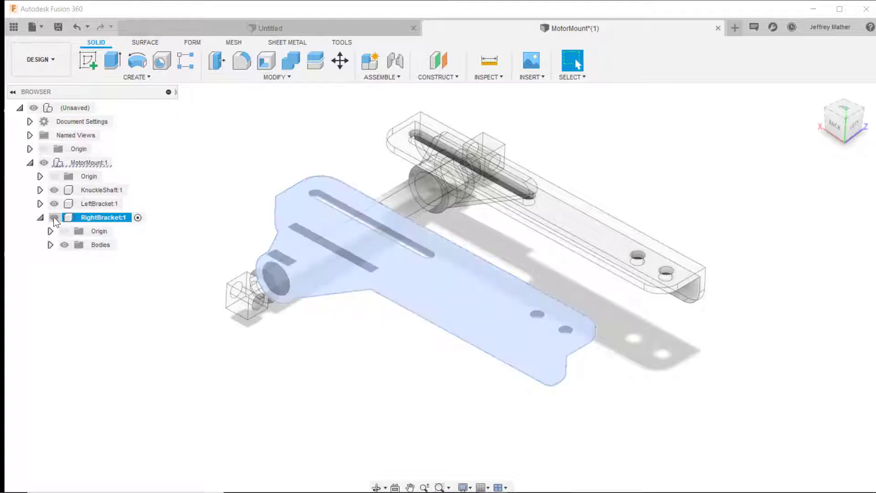
pyautogui.click(53, 217)
pyautogui.click(50, 244)
pyautogui.click(61, 258)
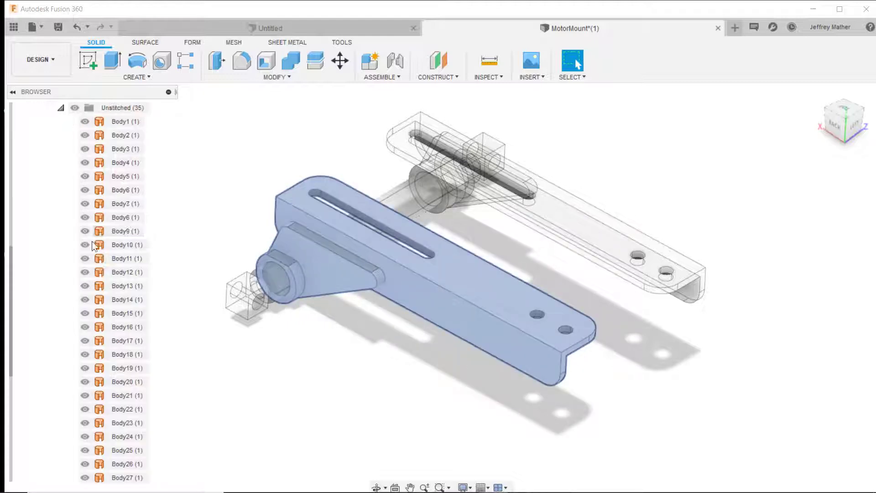
# Validate and repair all of RightBracket's unstitched surfaces, Body1 through Body35, at the Standard checking level with gap healing.
pyautogui.click(132, 121)
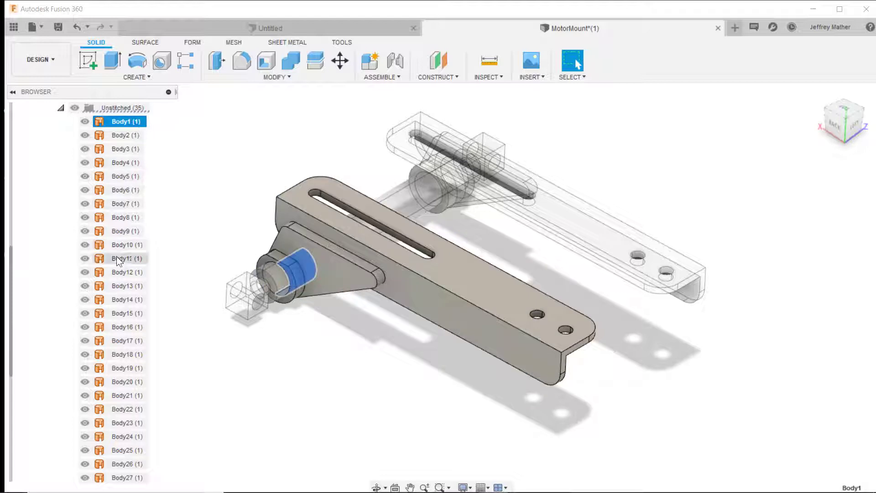
pyautogui.scroll(-3, 121, 330)
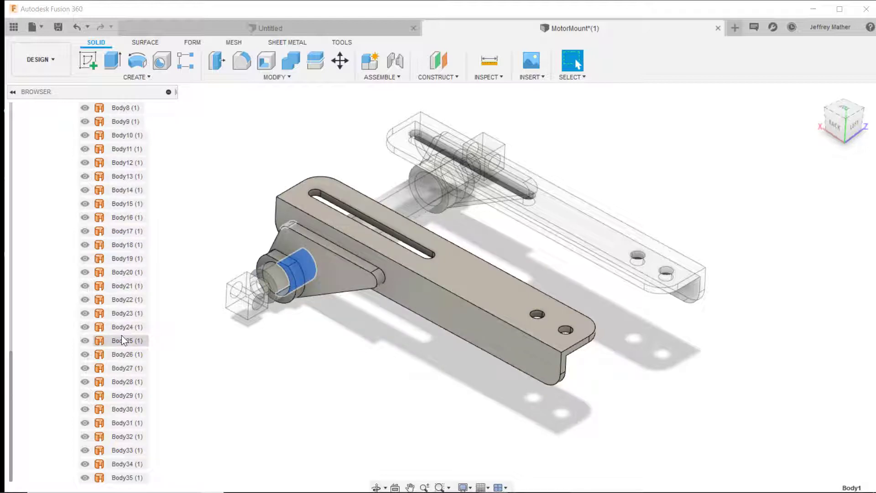
pyautogui.keyDown('shift'); pyautogui.click(119, 477); pyautogui.keyUp('shift')
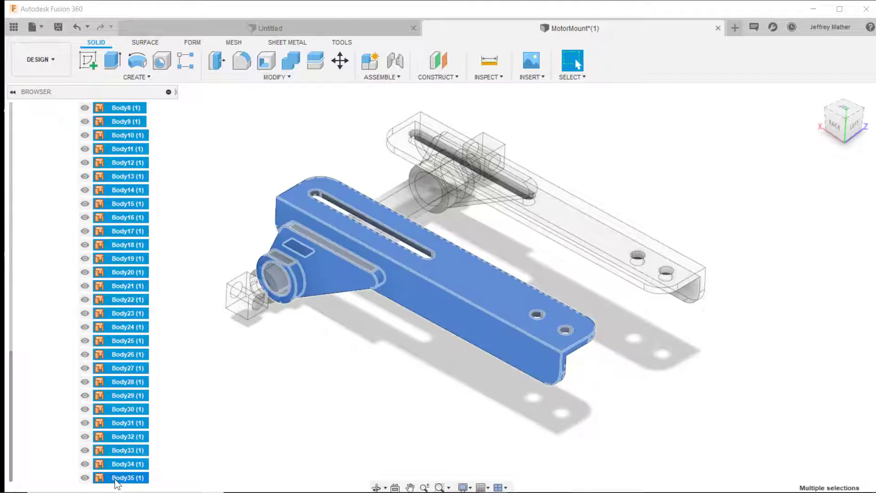
pyautogui.click(494, 77)
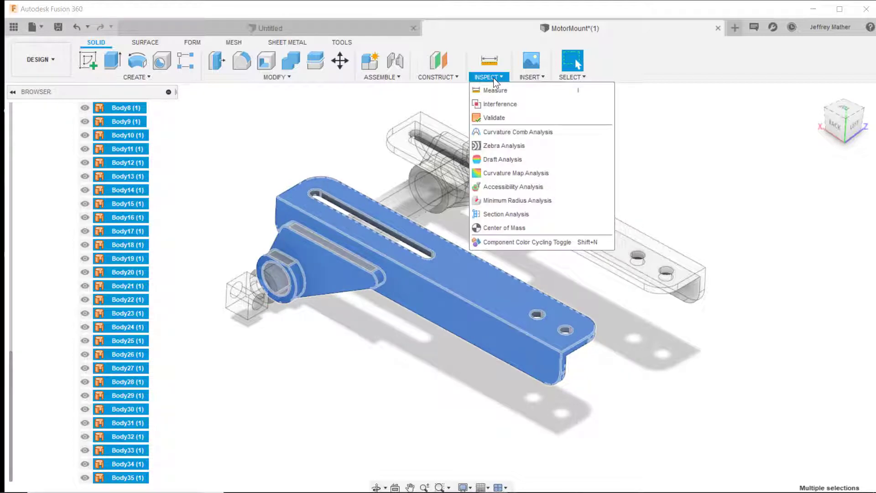
pyautogui.click(492, 119)
pyautogui.moveTo(494, 196); pyautogui.dragTo(275, 104)
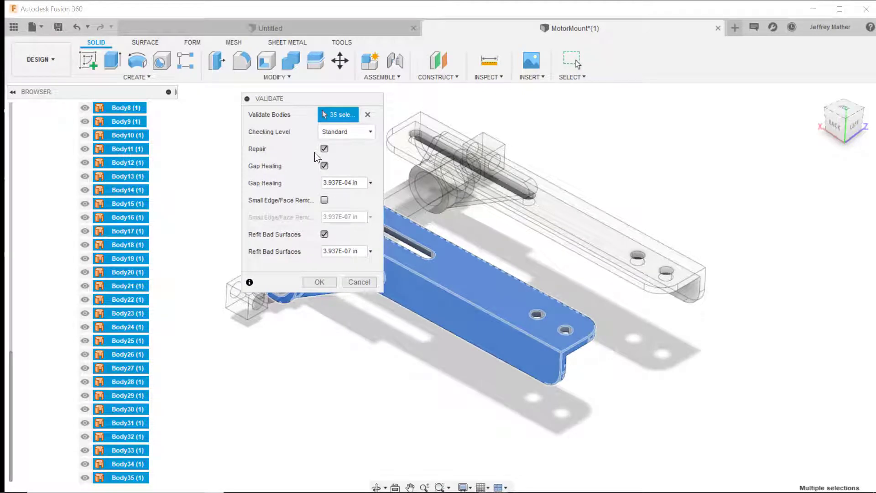
pyautogui.click(324, 280)
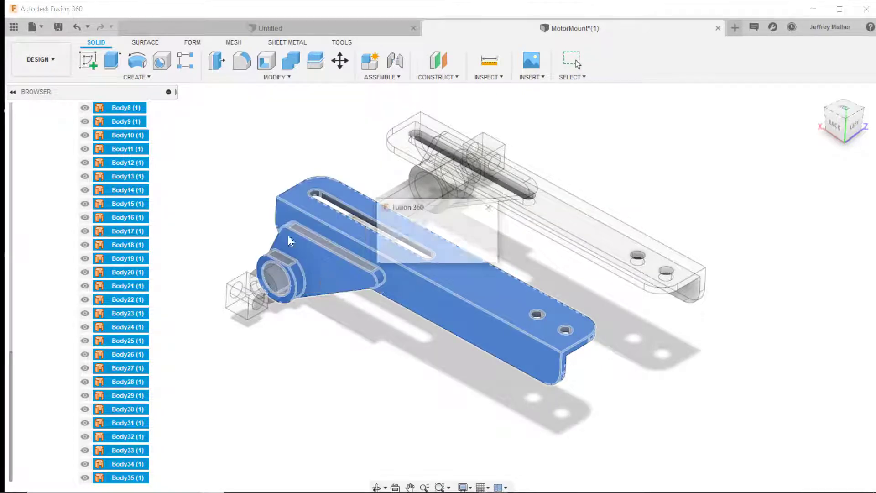
pyautogui.click(471, 251)
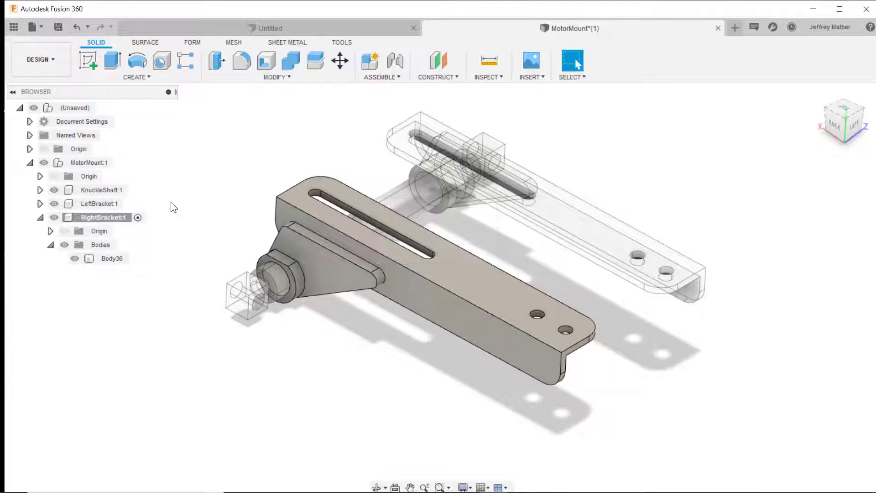
pyautogui.click(40, 218)
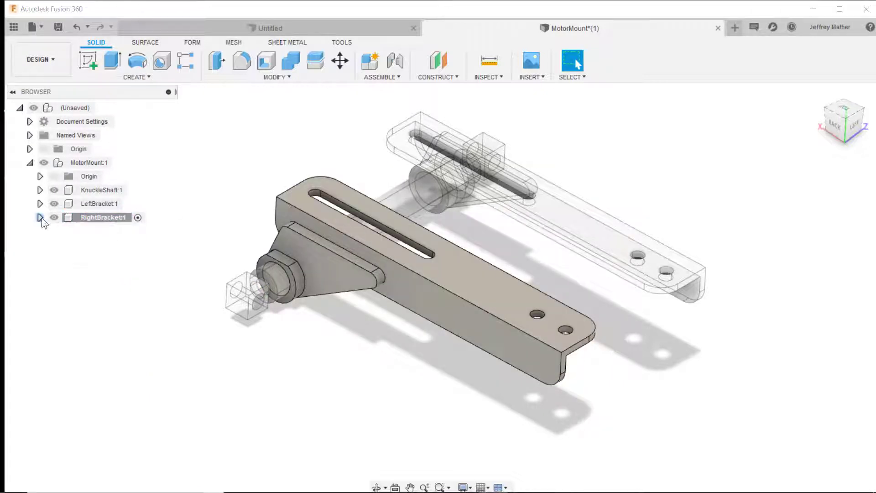
# Validate and repair all of LeftBracket's unstitched surface bodies at the Standard checking level with gap healing.
pyautogui.click(39, 204)
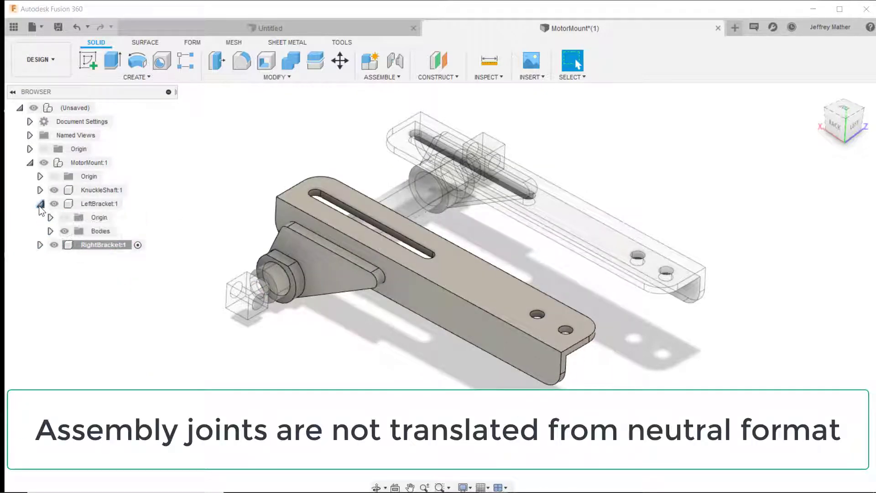
pyautogui.click(50, 231)
pyautogui.click(61, 245)
pyautogui.scroll(-3, 116, 127)
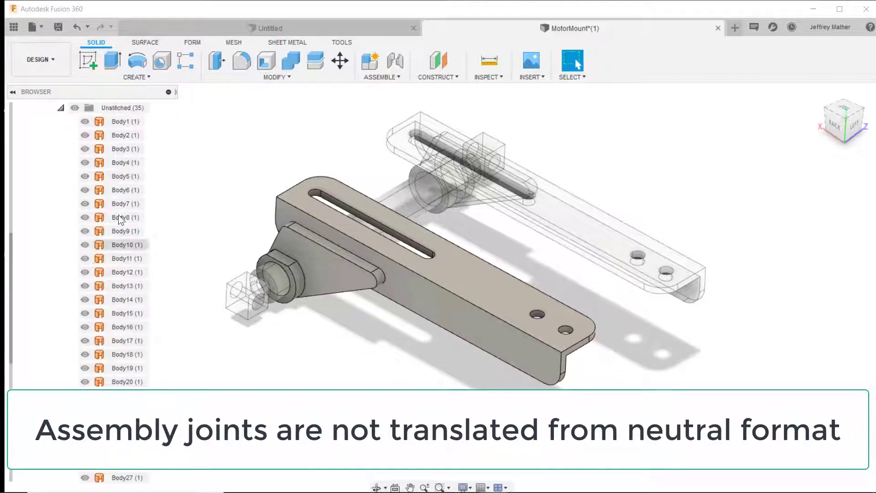
pyautogui.click(117, 120)
pyautogui.scroll(-3, 115, 228)
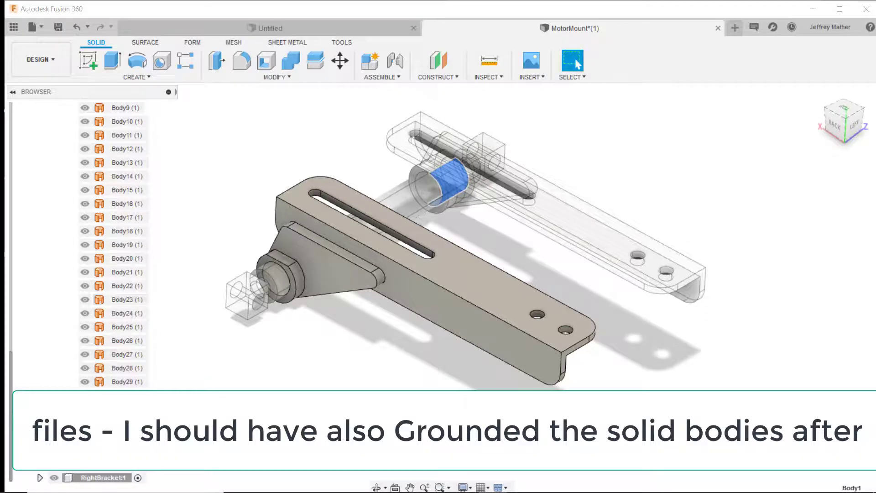
pyautogui.keyDown('shift'); pyautogui.click(117, 465); pyautogui.keyUp('shift')
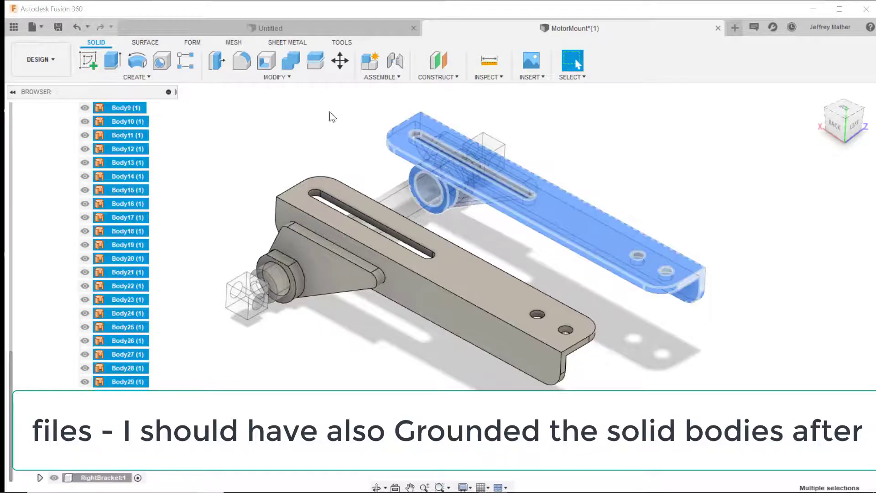
pyautogui.click(490, 75)
pyautogui.click(496, 118)
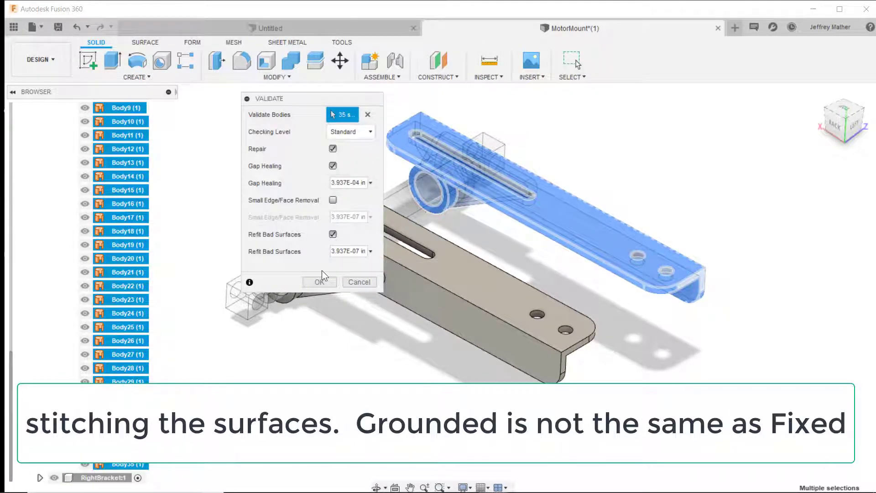
pyautogui.click(319, 282)
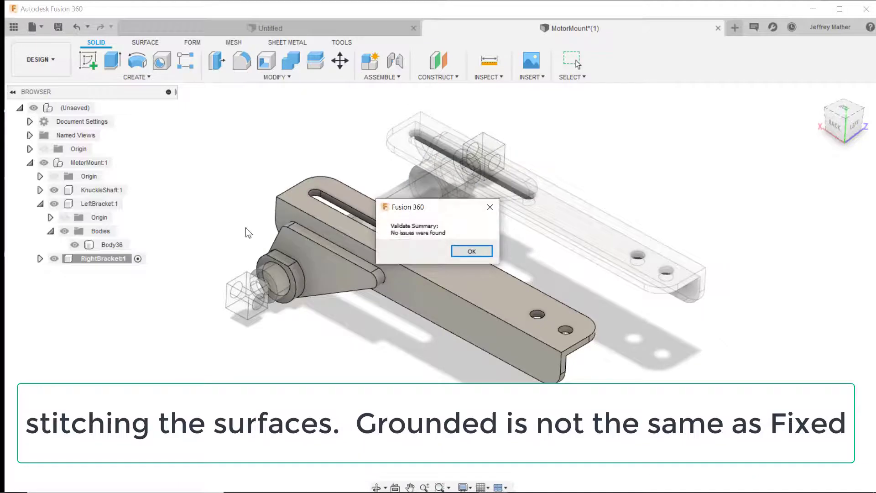
pyautogui.click(460, 249)
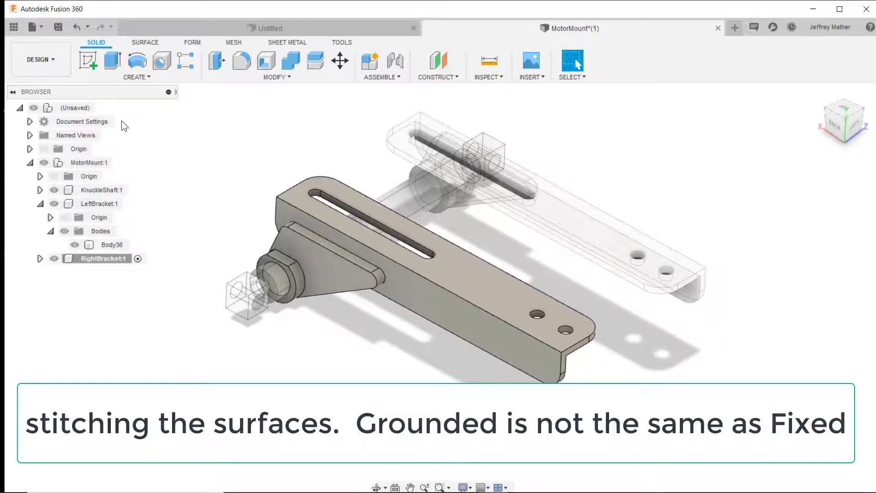
# Validate and repair KnuckleShaft's unstitched surfaces, Body1 through Body24, at the Standard checking level, and reactivate the top-level assembly.
pyautogui.click(40, 189)
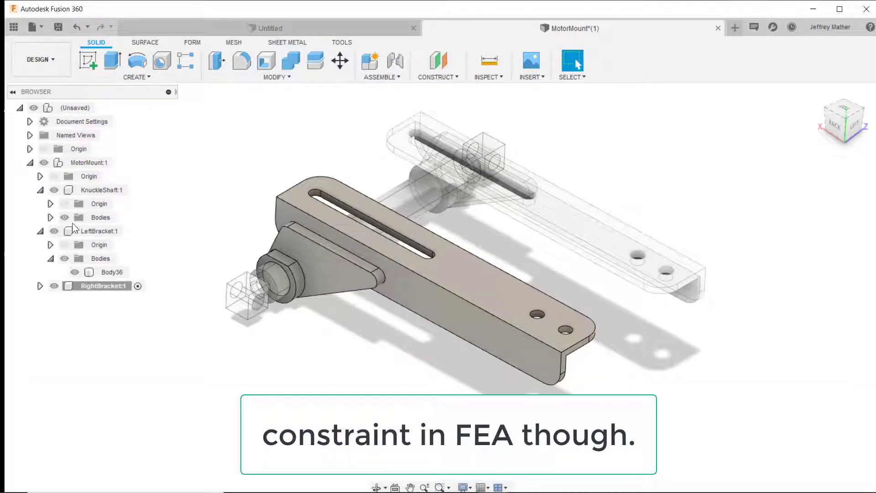
pyautogui.click(50, 217)
pyautogui.click(61, 231)
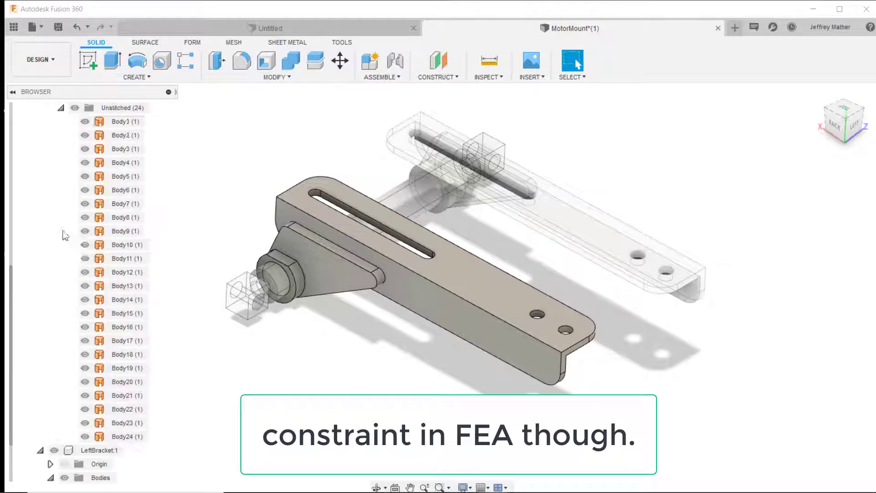
pyautogui.click(134, 123)
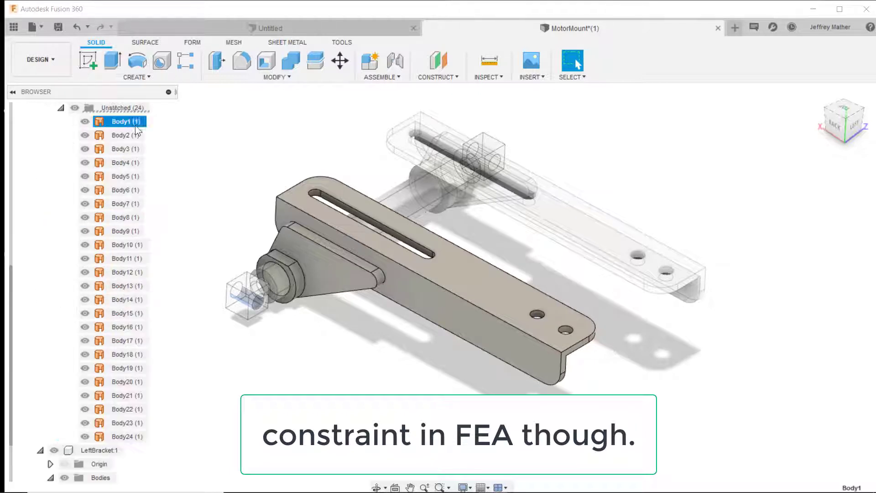
pyautogui.keyDown('shift'); pyautogui.click(126, 436); pyautogui.keyUp('shift')
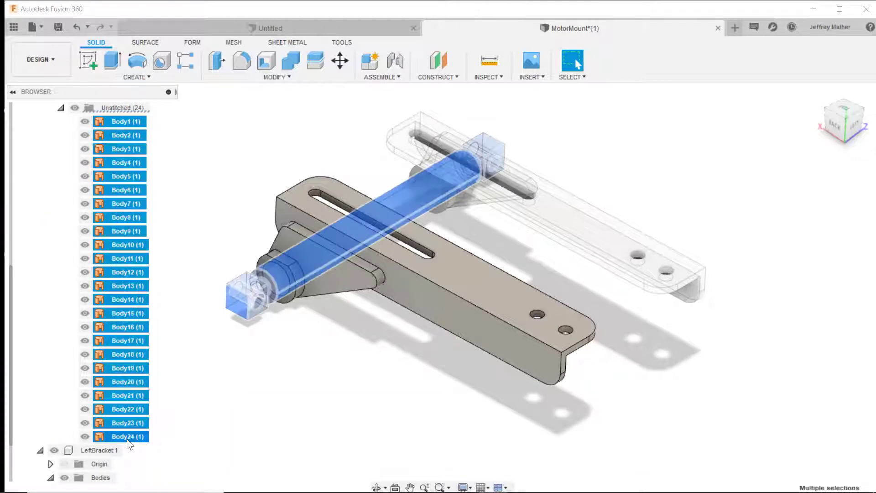
pyautogui.click(495, 78)
pyautogui.click(500, 117)
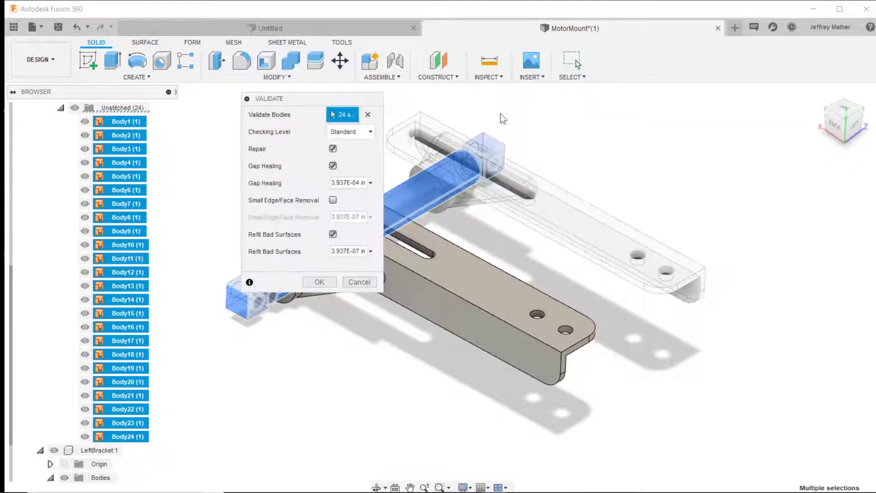
pyautogui.click(317, 284)
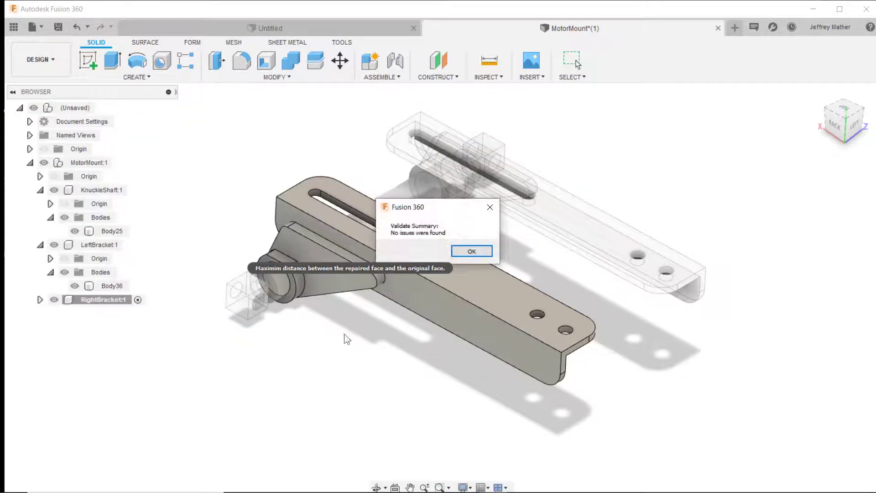
pyautogui.click(466, 250)
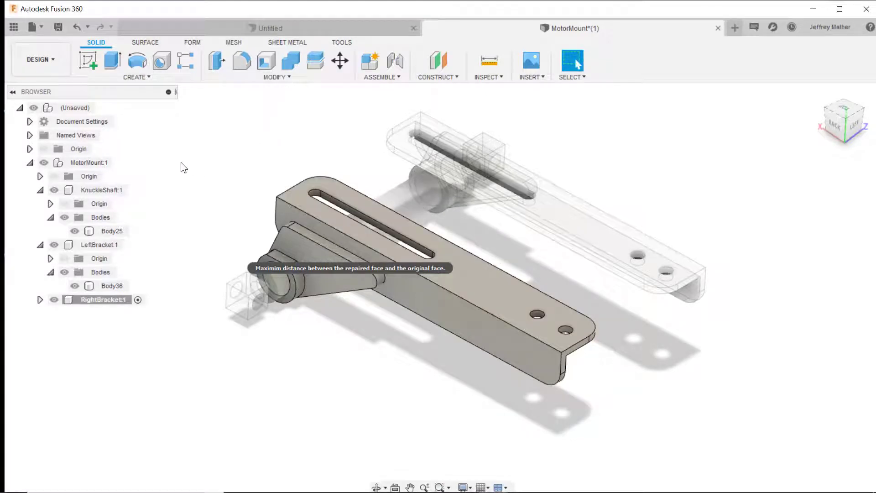
pyautogui.click(104, 107)
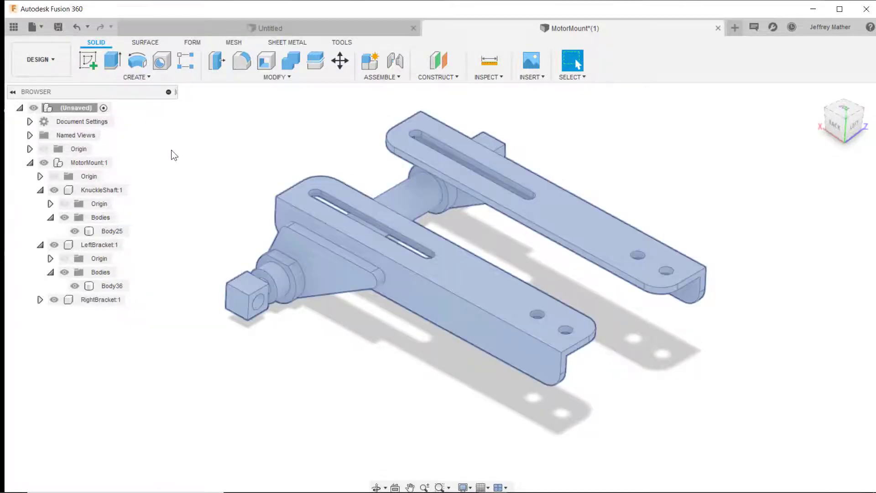
# Assign the Steel ASTM A36 physical material from the Fusion 360 Material Library to the KnuckleShaft component.
pyautogui.click(171, 150)
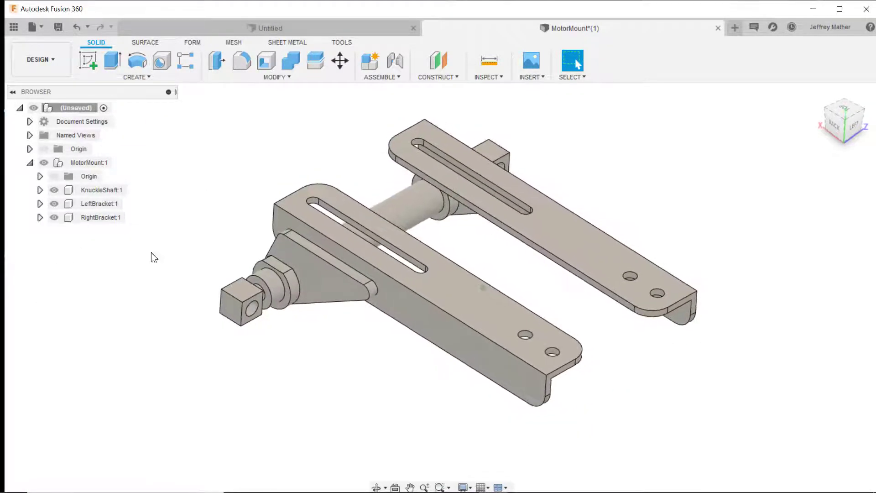
pyautogui.rightClick(106, 190)
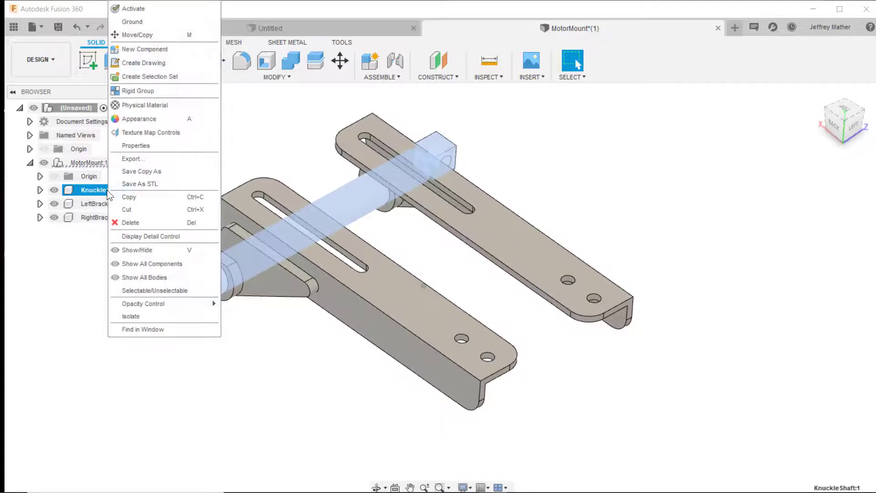
pyautogui.click(143, 104)
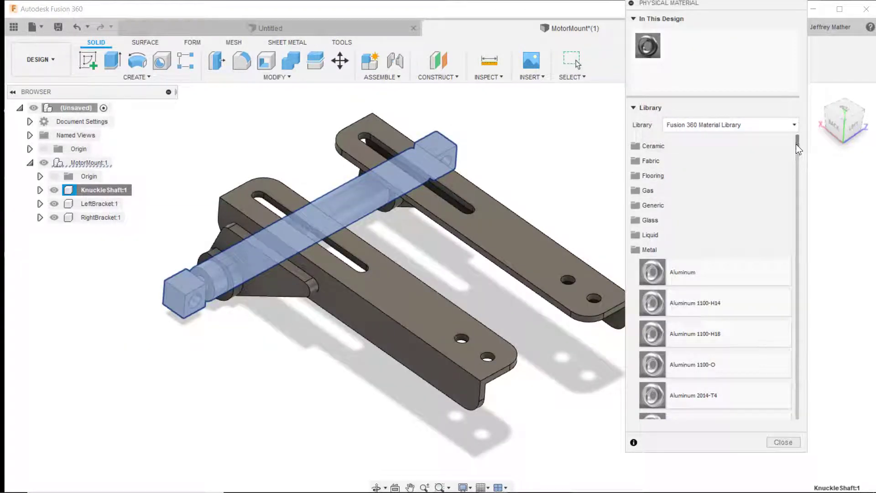
pyautogui.moveTo(795, 144); pyautogui.dragTo(771, 316)
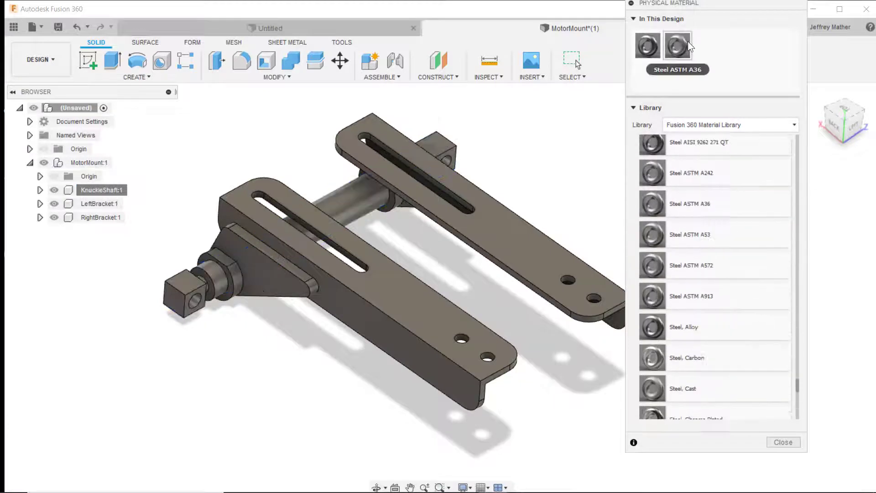
pyautogui.moveTo(677, 60); pyautogui.dragTo(355, 215)
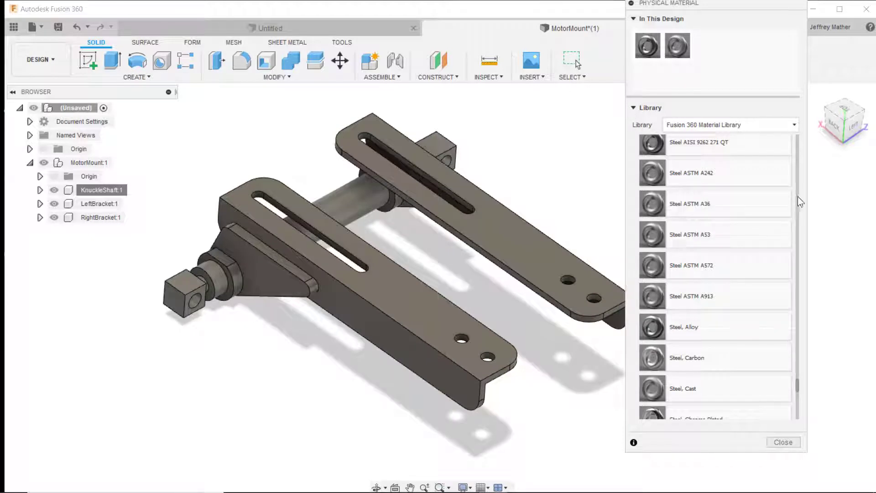
# Assign the Aluminum 6061 T6 0 Cold Formed physical material to both LeftBracket and RightBracket.
pyautogui.scroll(5, 796, 197)
pyautogui.scroll(-3, 736, 267)
pyautogui.scroll(-2, 753, 273)
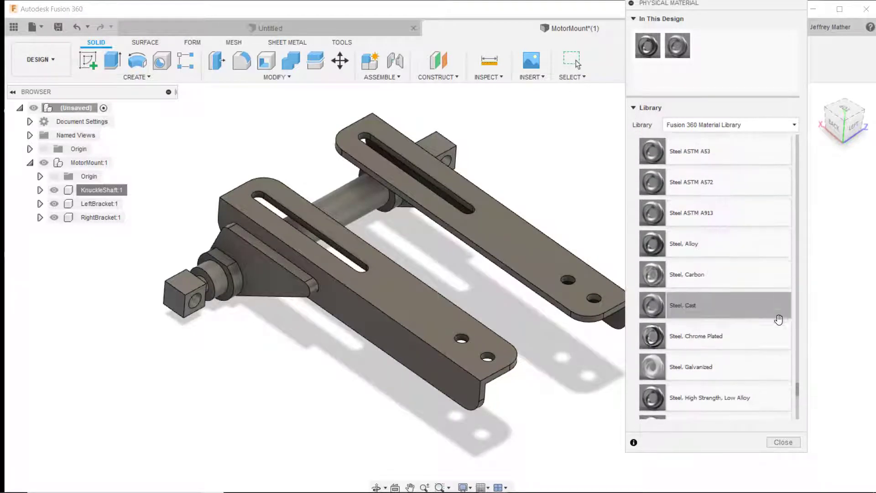
pyautogui.scroll(10, 776, 262)
pyautogui.scroll(-3, 776, 265)
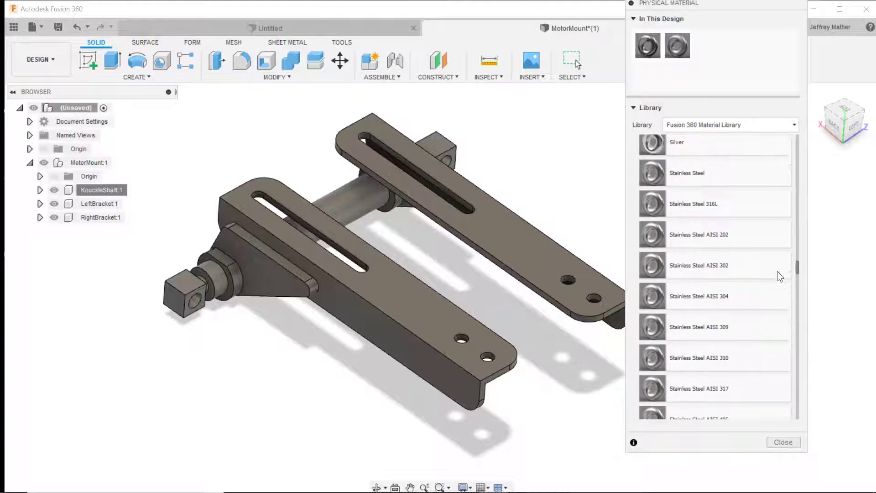
pyautogui.scroll(10, 783, 183)
pyautogui.scroll(-2, 788, 155)
pyautogui.scroll(-9, 790, 173)
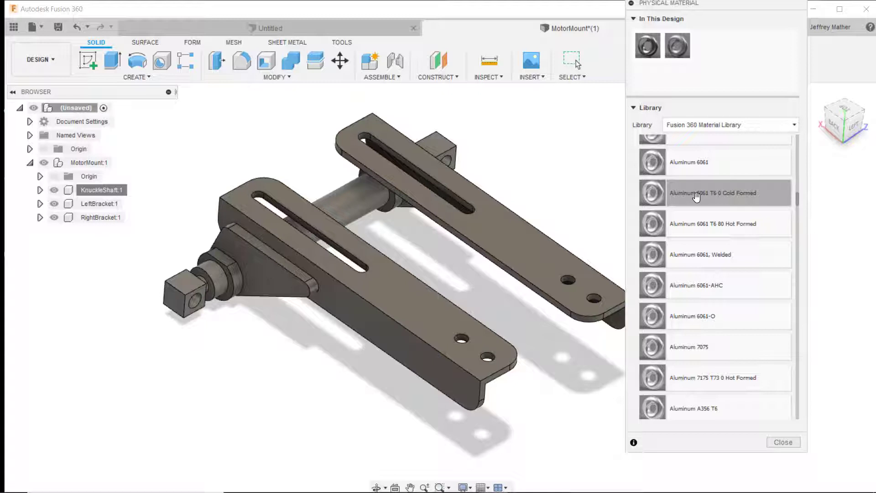
pyautogui.moveTo(696, 196); pyautogui.dragTo(401, 315)
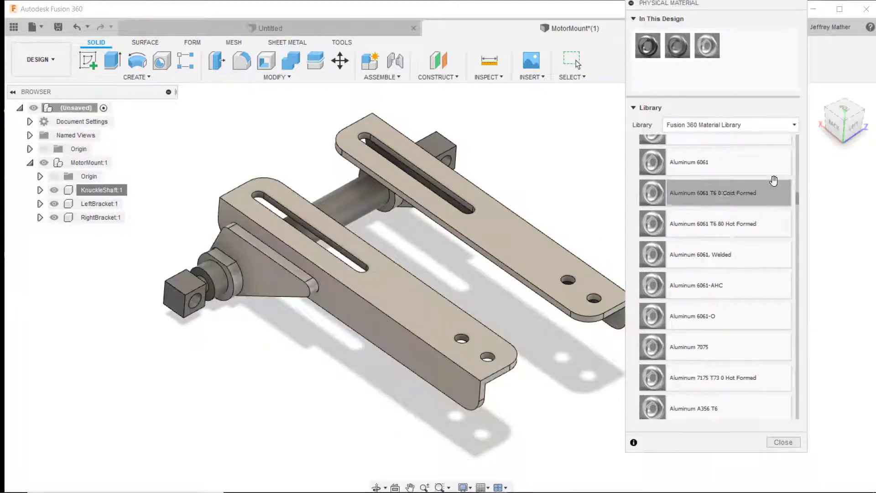
pyautogui.click(783, 442)
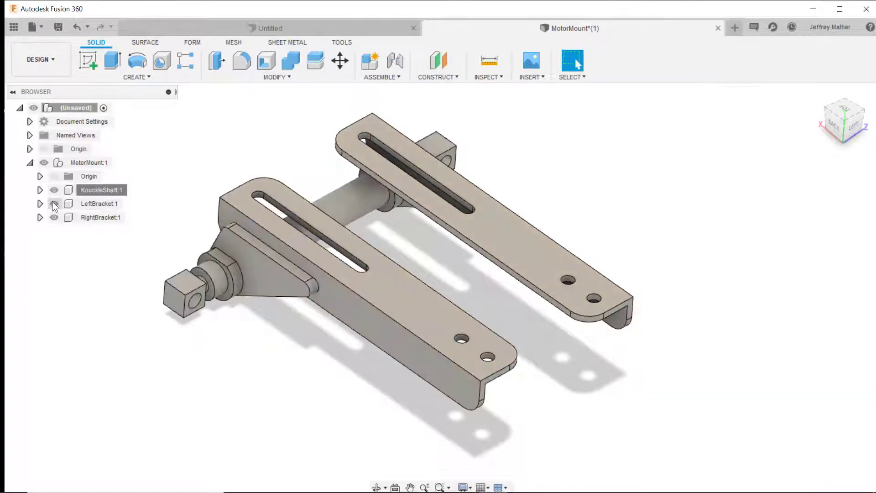
# Check the physical material and mass properties of KnuckleShaft, LeftBracket and RightBracket.
pyautogui.rightClick(79, 189)
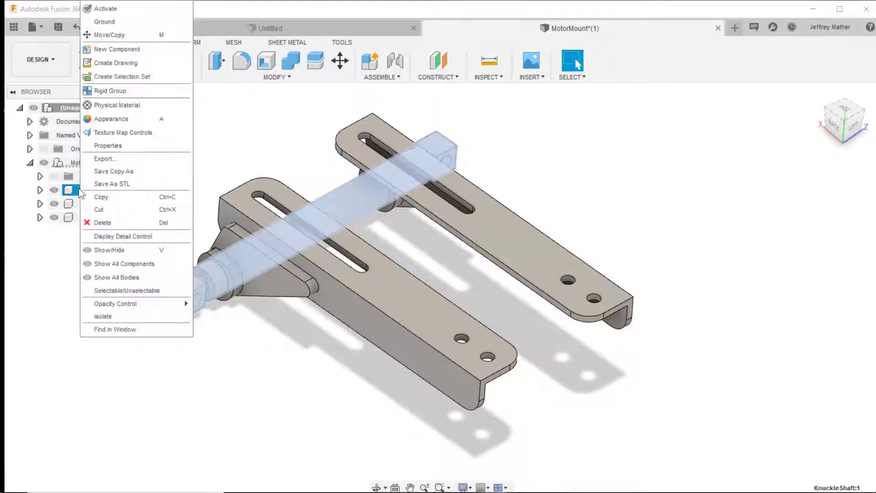
pyautogui.click(112, 146)
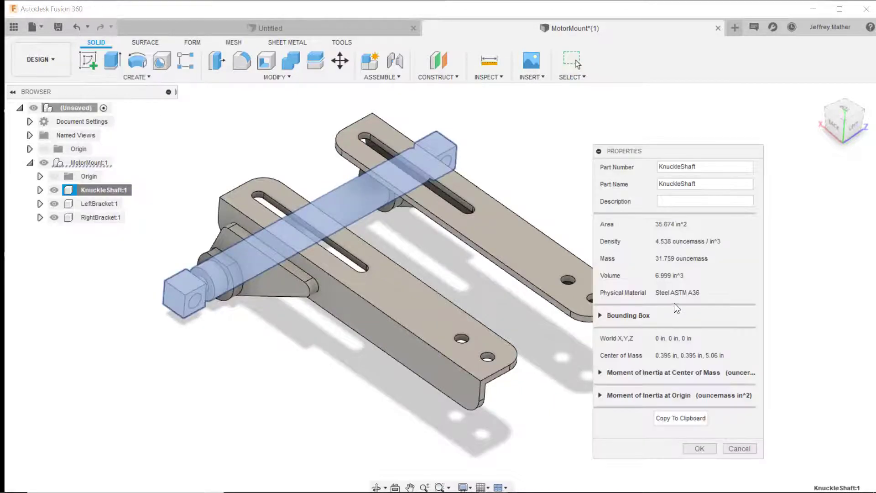
pyautogui.click(699, 448)
pyautogui.click(50, 265)
pyautogui.rightClick(91, 204)
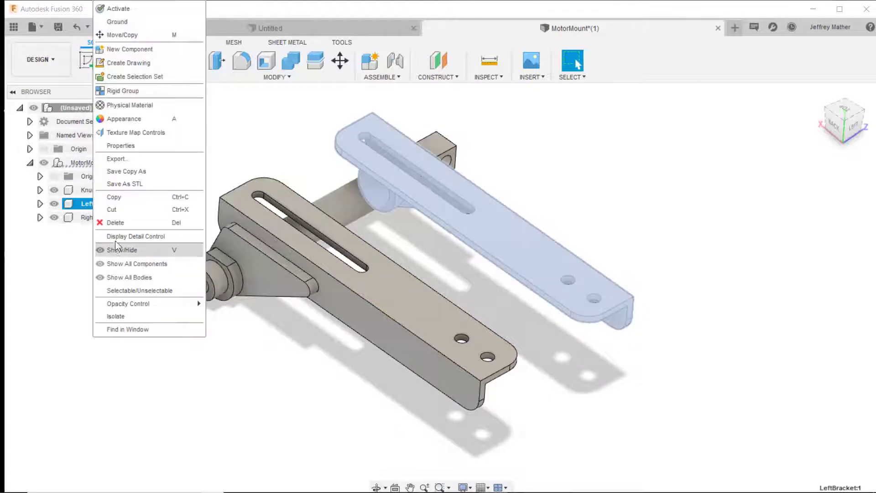
pyautogui.click(121, 146)
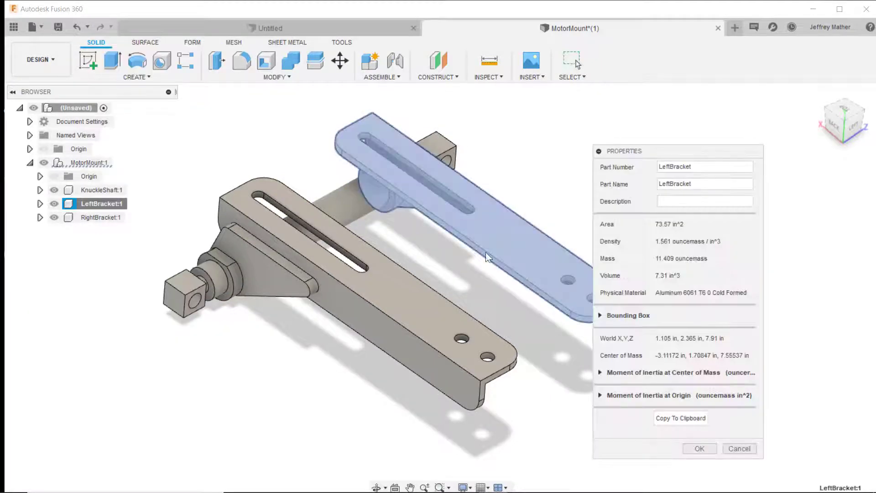
pyautogui.click(731, 449)
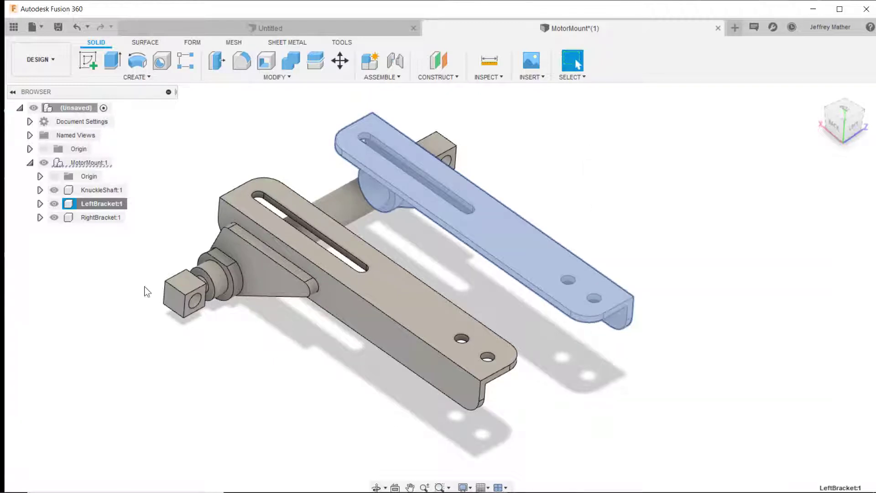
pyautogui.rightClick(82, 217)
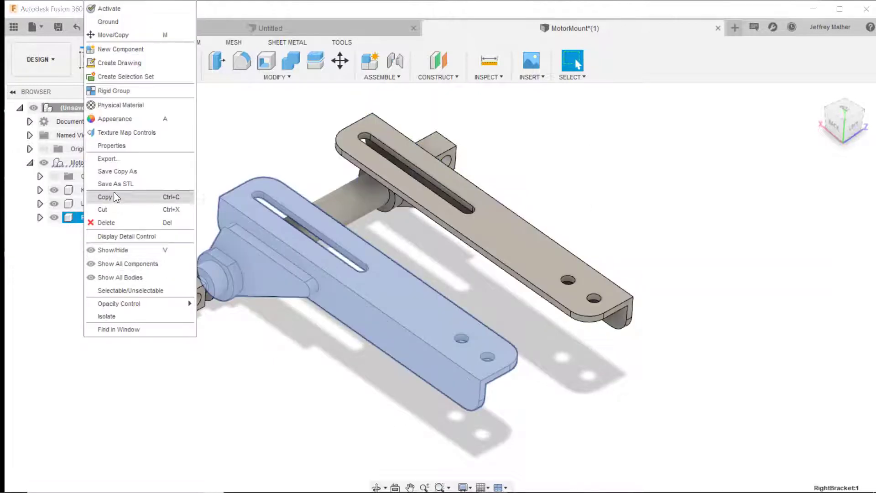
pyautogui.click(113, 145)
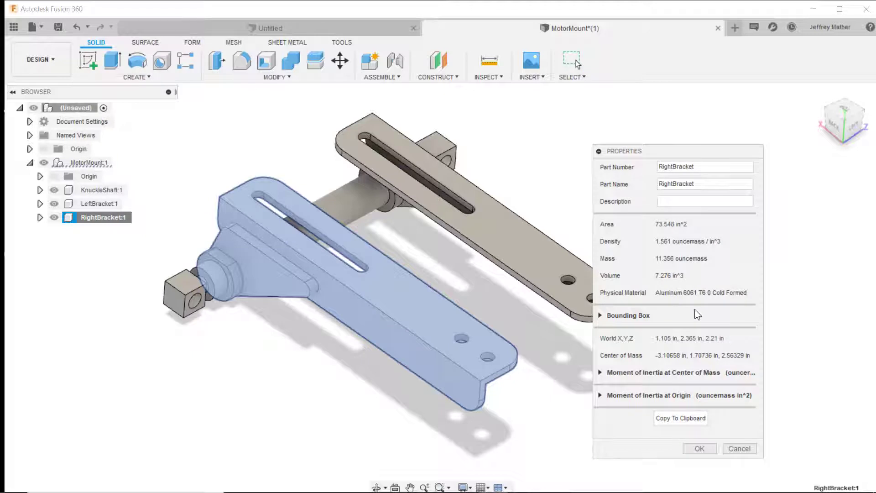
pyautogui.click(695, 448)
# Save the design as MotorMount in DSG 326 FEA - Linear Static Analysis and create a Static Stress simulation study.
pyautogui.click(58, 27)
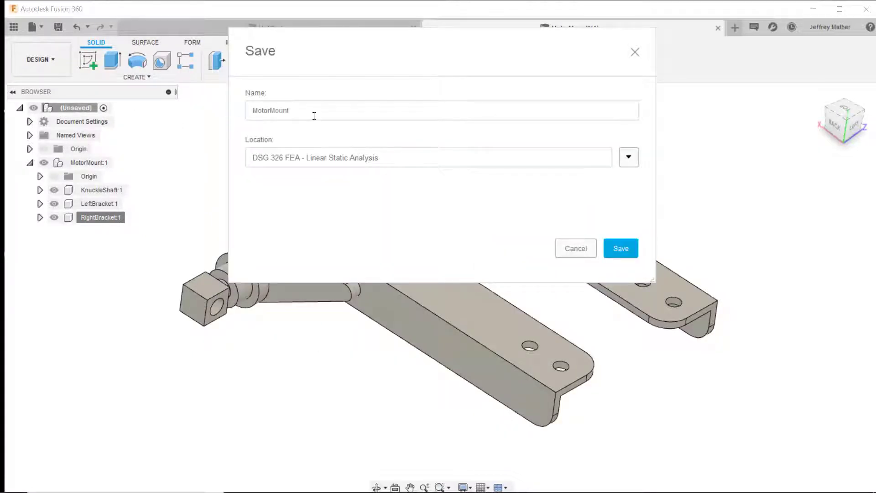
pyautogui.click(626, 253)
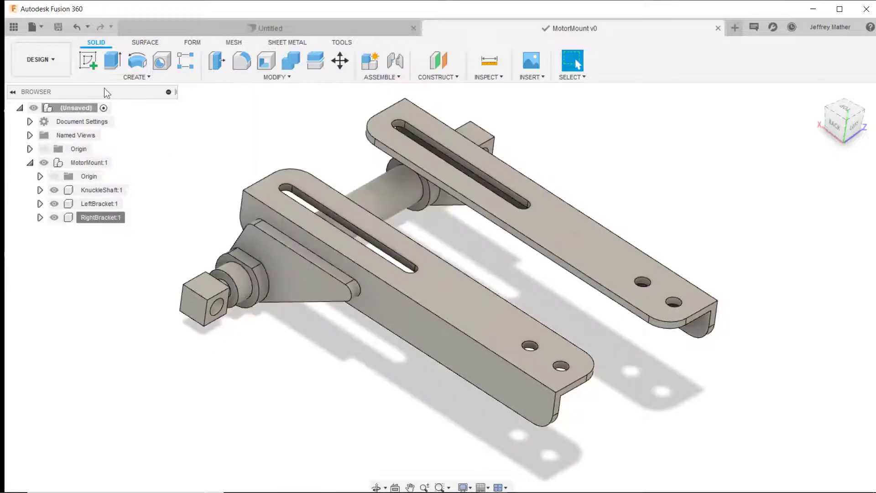
pyautogui.click(45, 61)
pyautogui.click(43, 164)
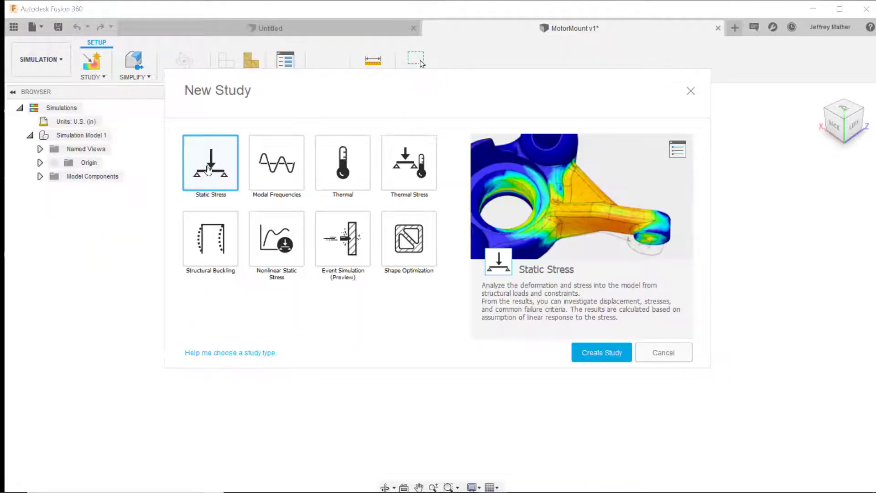
pyautogui.click(597, 360)
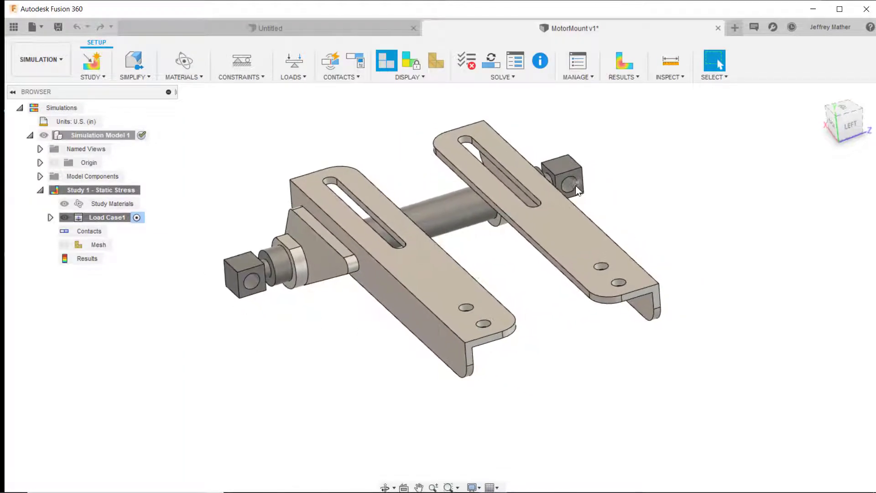
# Apply Fixed structural constraints on all three axes to the hole faces in both square end blocks of KnuckleShaft.
pyautogui.click(235, 69)
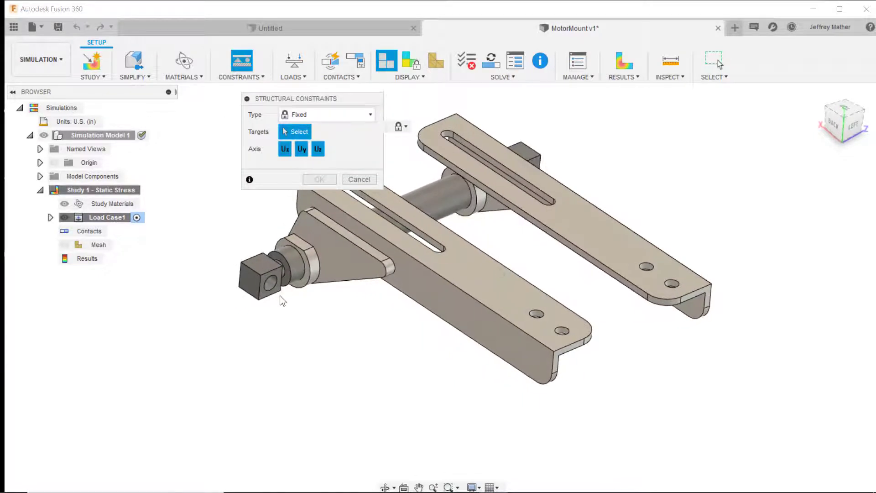
pyautogui.click(267, 280)
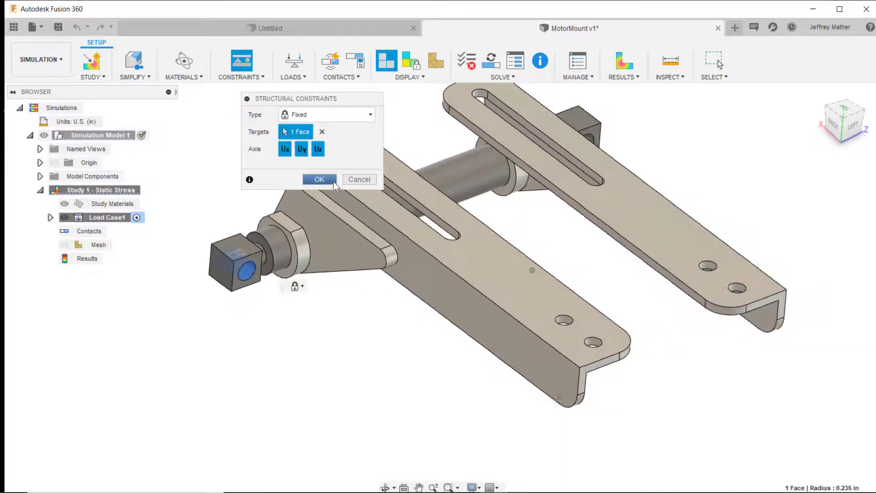
pyautogui.click(331, 179)
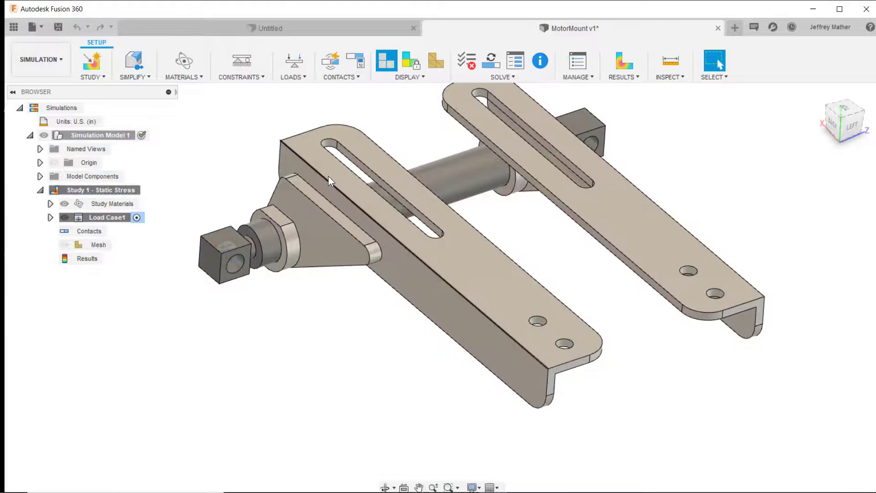
pyautogui.click(243, 69)
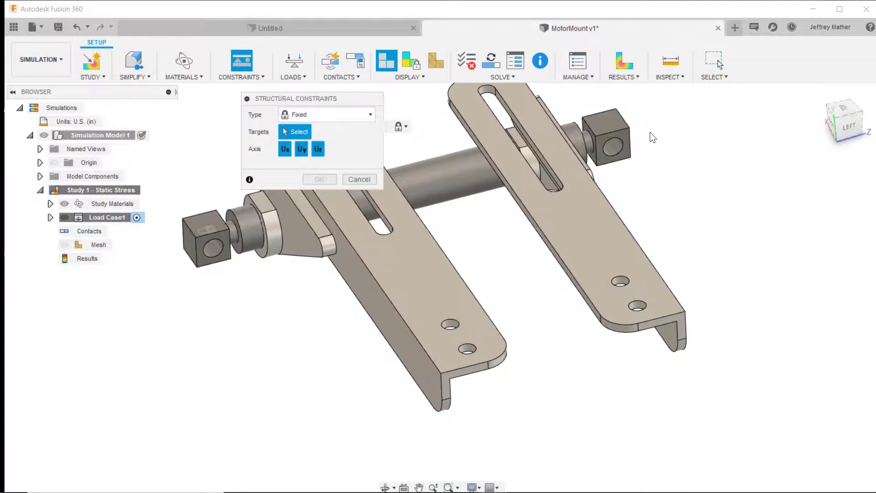
pyautogui.click(612, 153)
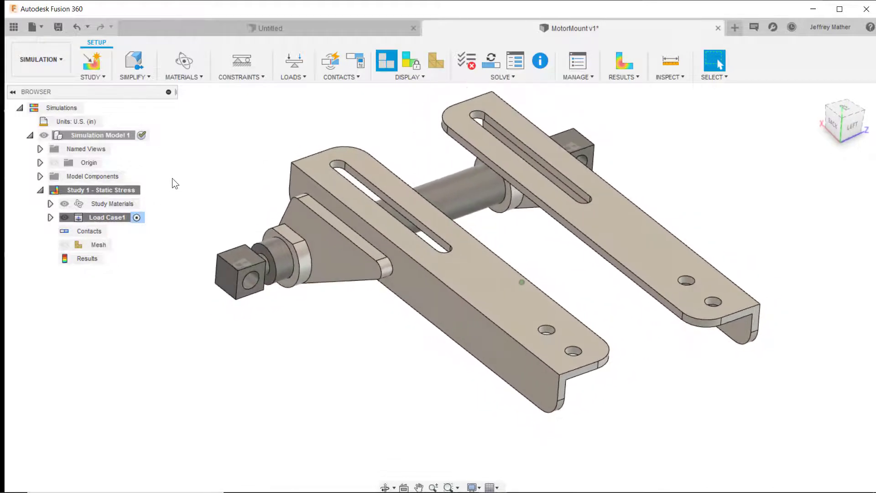
# Apply a 20 lbforce structural load acting downward on the top face of RightBracket only.
pyautogui.click(293, 62)
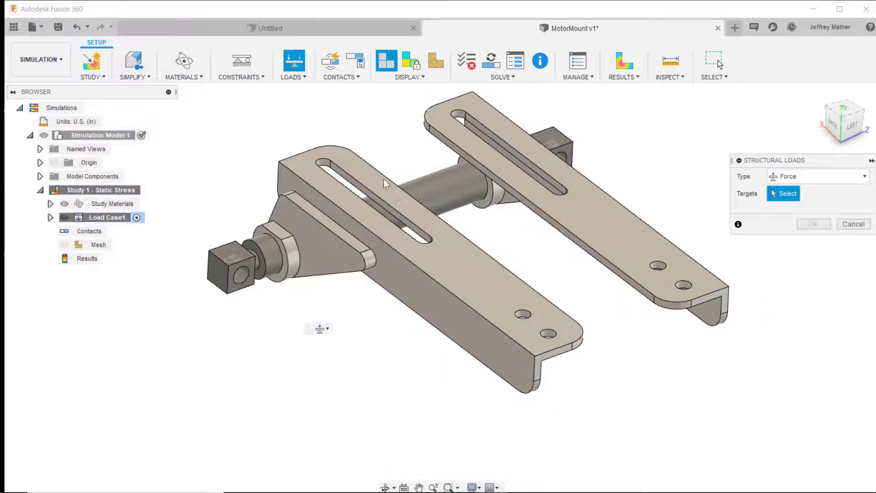
pyautogui.click(463, 274)
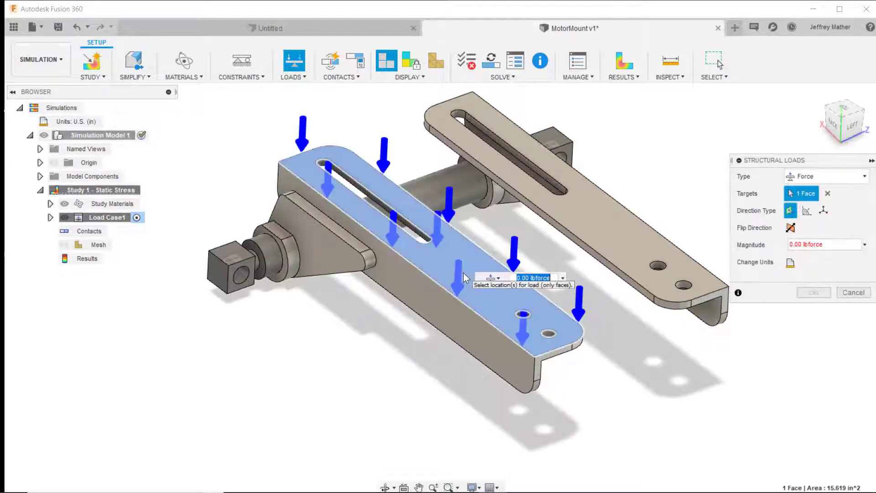
pyautogui.write('20')
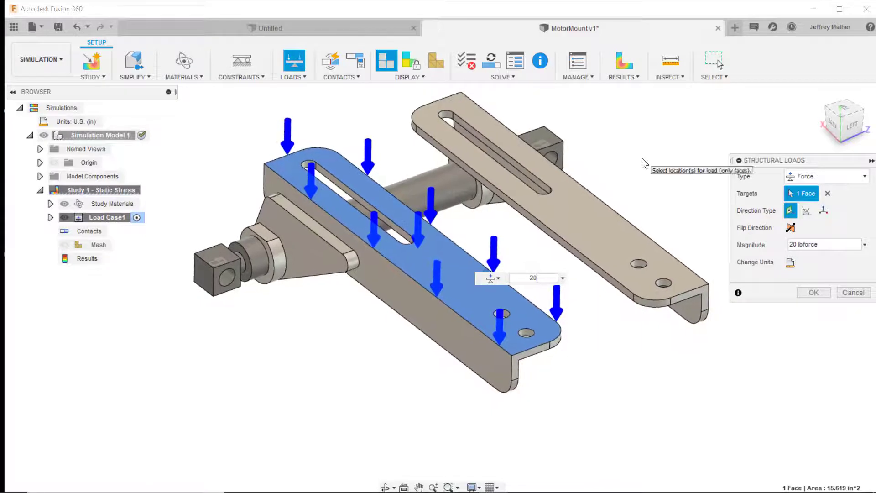
pyautogui.click(588, 208)
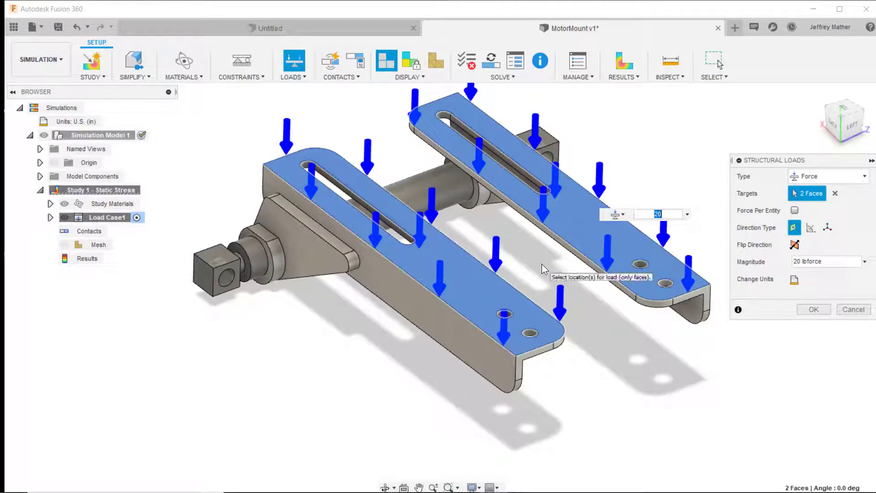
pyautogui.click(577, 229)
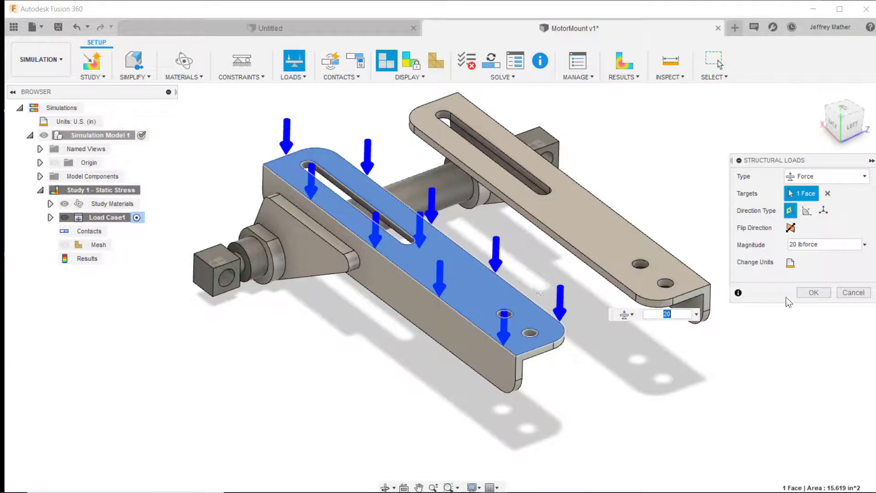
pyautogui.click(813, 293)
# Apply a separate 20 lbforce structural load acting downward on the top face of LeftBracket.
pyautogui.click(294, 62)
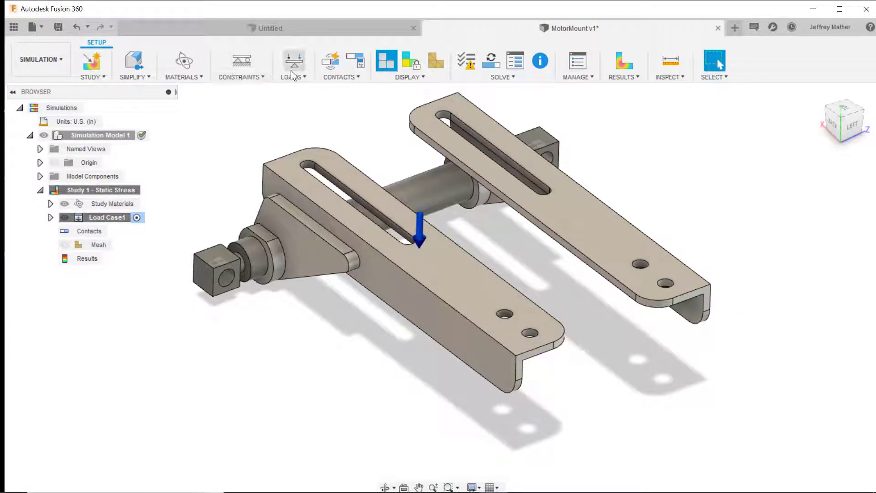
pyautogui.click(612, 237)
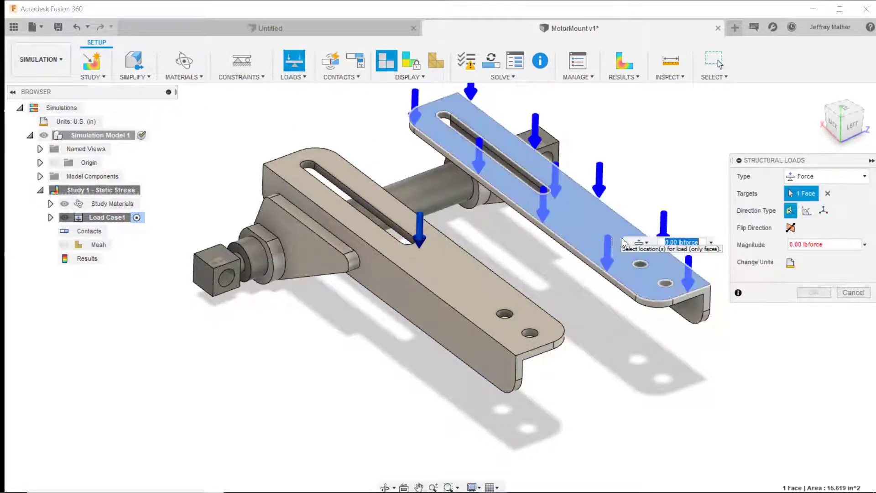
pyautogui.write('20')
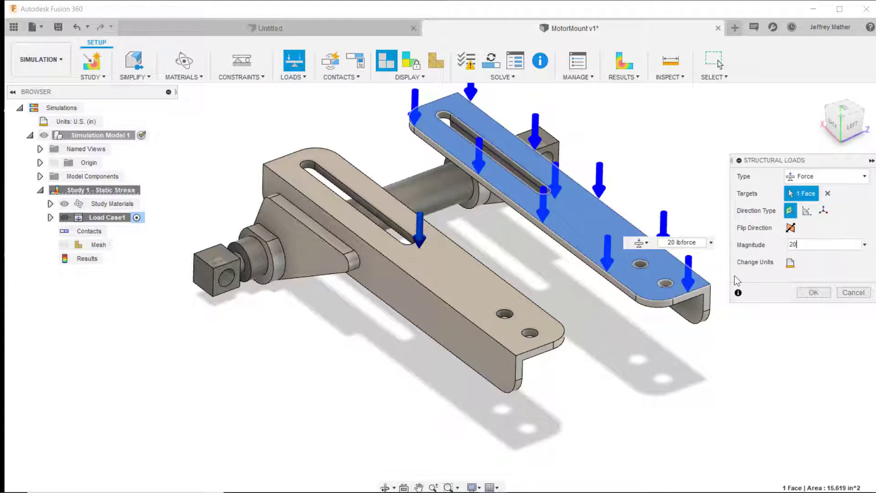
pyautogui.click(812, 292)
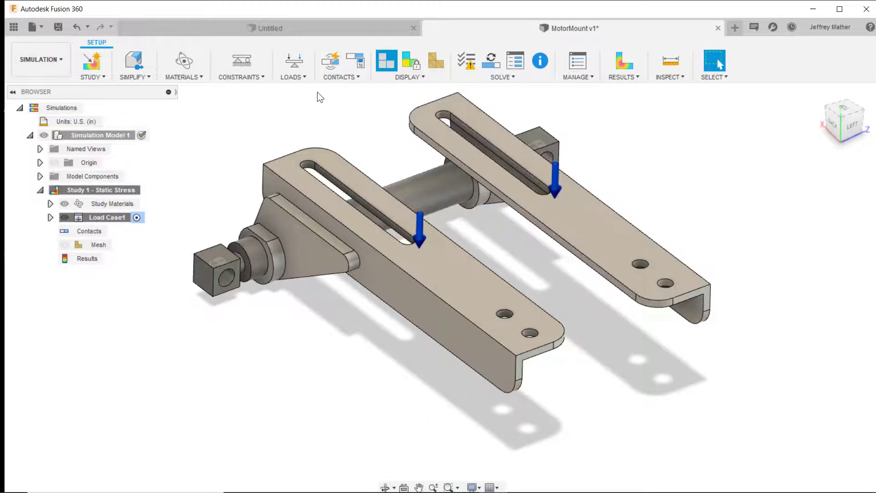
# Generate automatic contacts between the assembly's solids using the default detection tolerance.
pyautogui.click(331, 62)
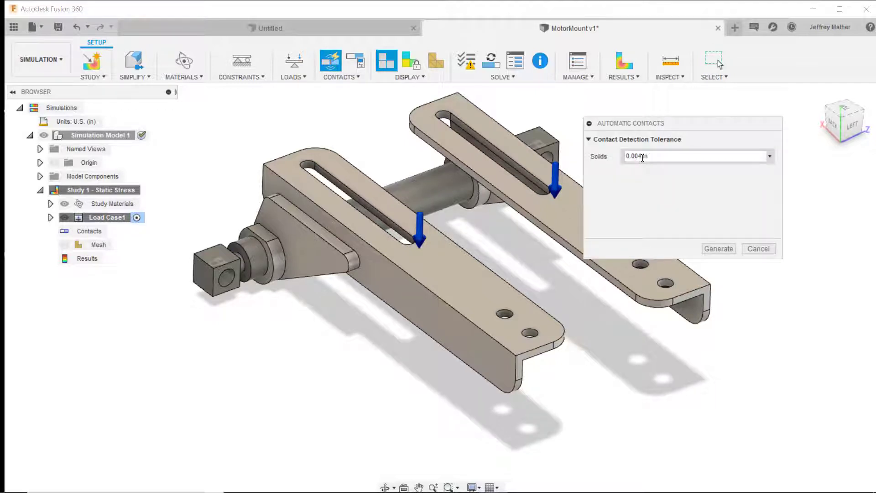
pyautogui.click(714, 249)
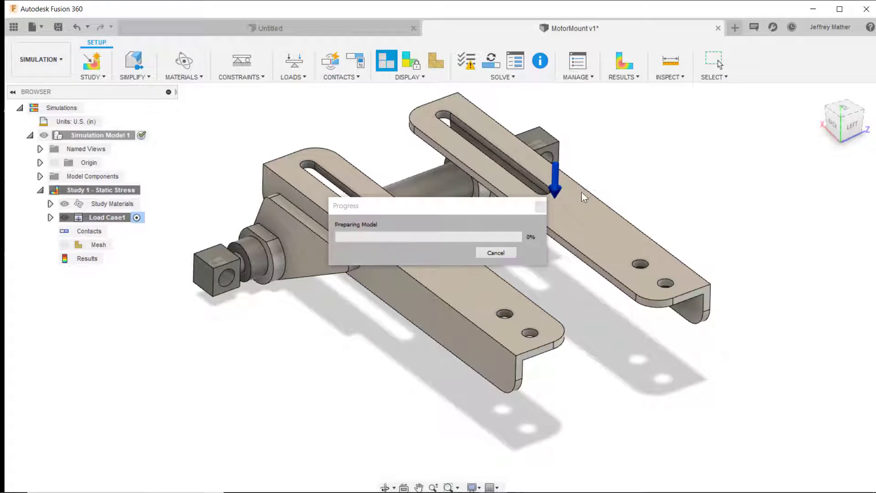
# Review the study materials, the loads, the bonded contact sets and both fixed constraints of the static stress study.
pyautogui.click(50, 203)
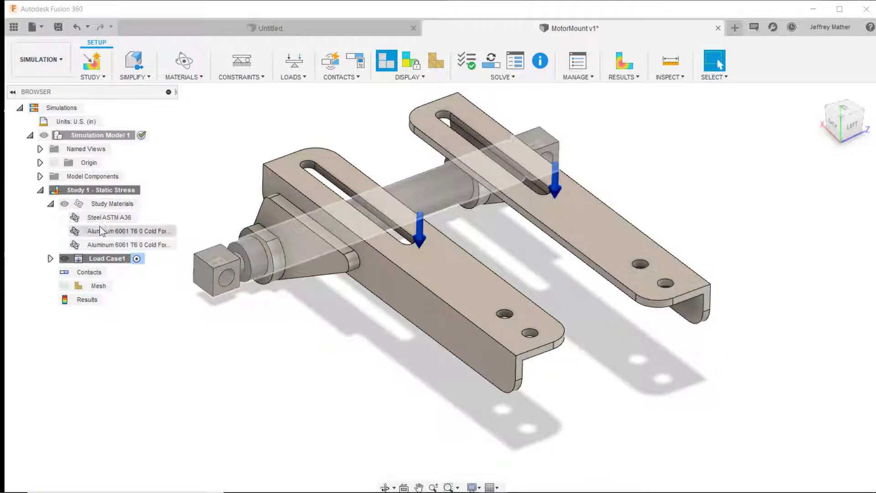
pyautogui.click(51, 258)
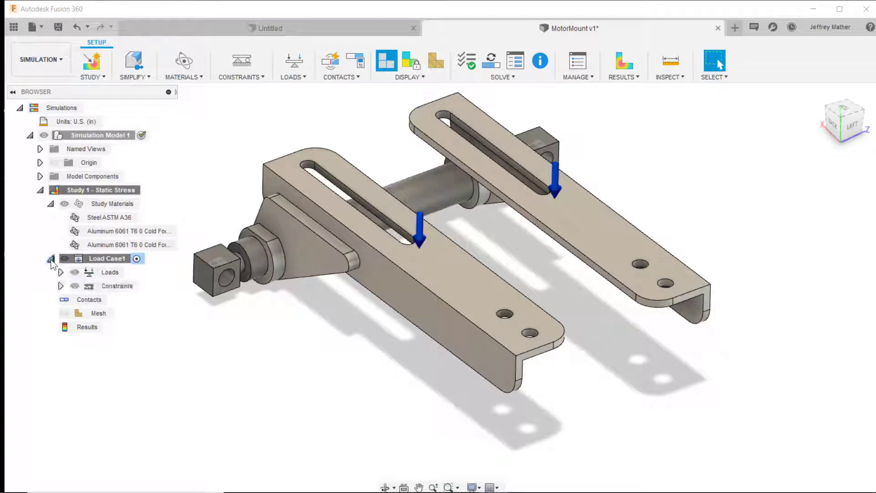
pyautogui.click(60, 273)
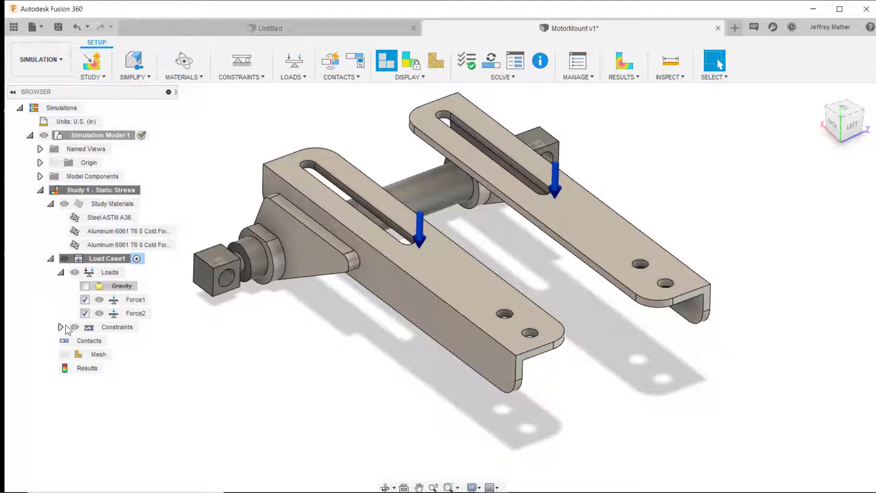
pyautogui.doubleClick(112, 340)
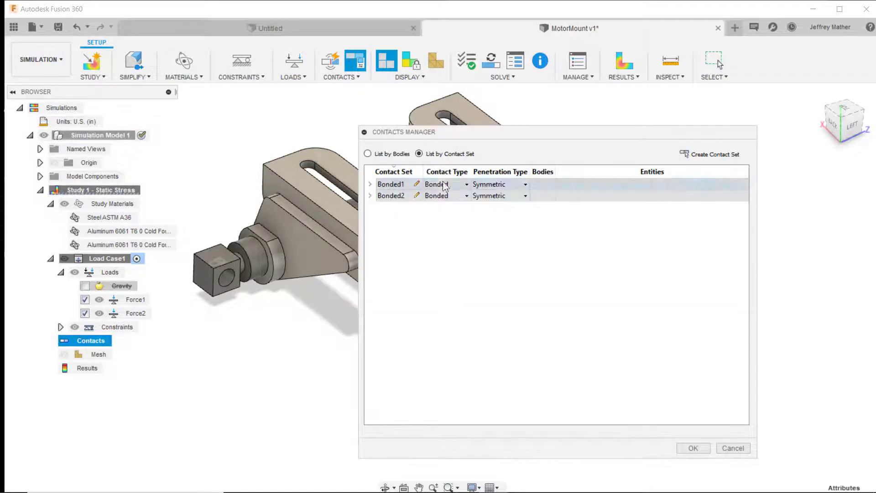
pyautogui.moveTo(472, 135); pyautogui.dragTo(657, 176)
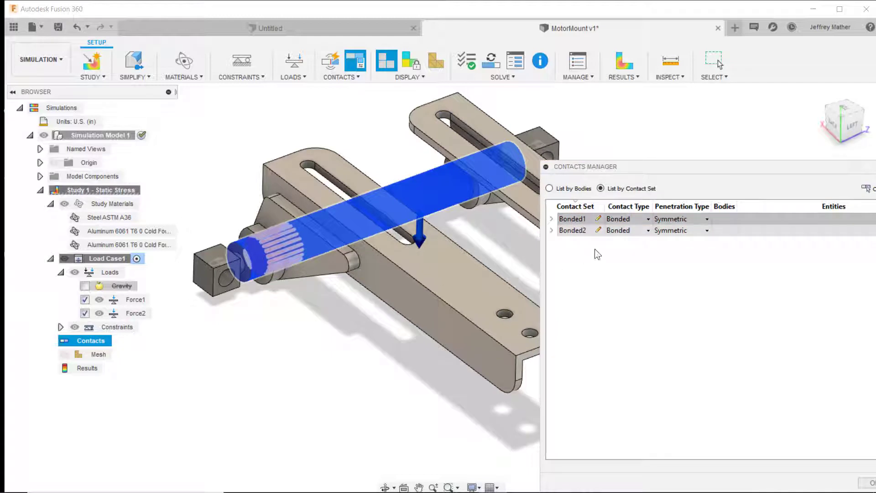
pyautogui.click(577, 231)
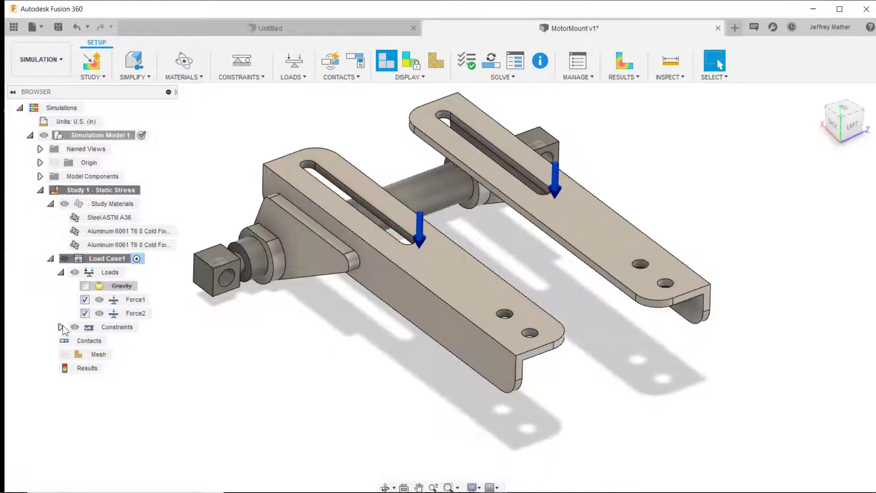
pyautogui.click(60, 326)
pyautogui.click(137, 341)
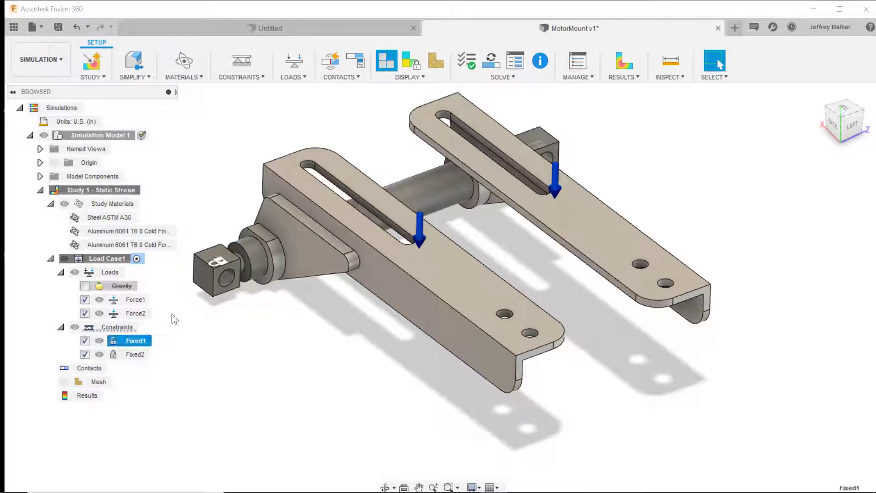
pyautogui.click(139, 354)
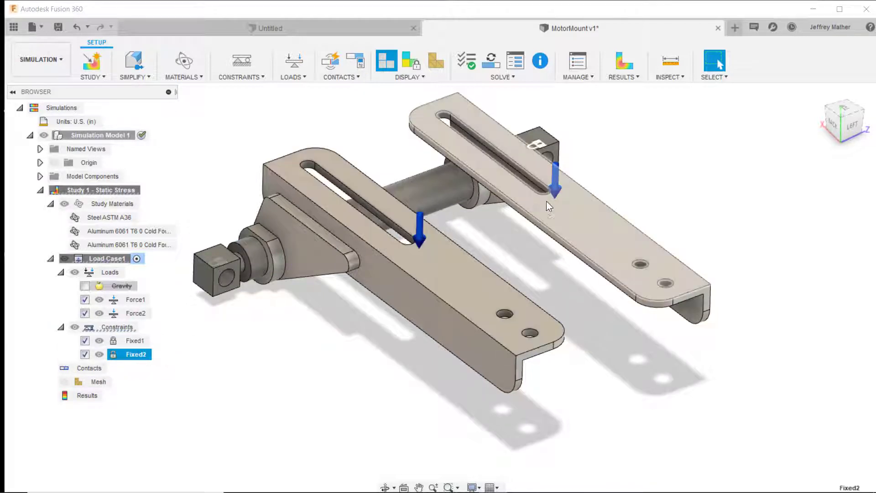
pyautogui.click(625, 380)
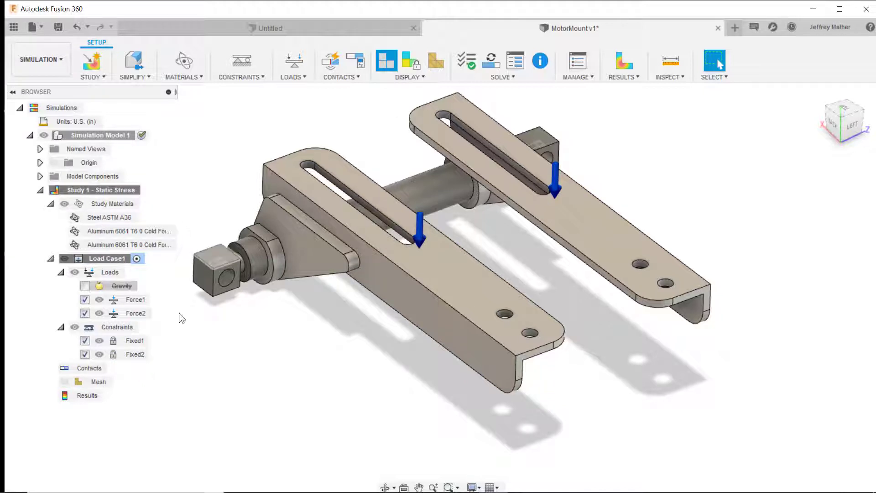
# Refine the average element size to a model-based value below 3% and generate the mesh.
pyautogui.rightClick(113, 381)
pyautogui.click(136, 419)
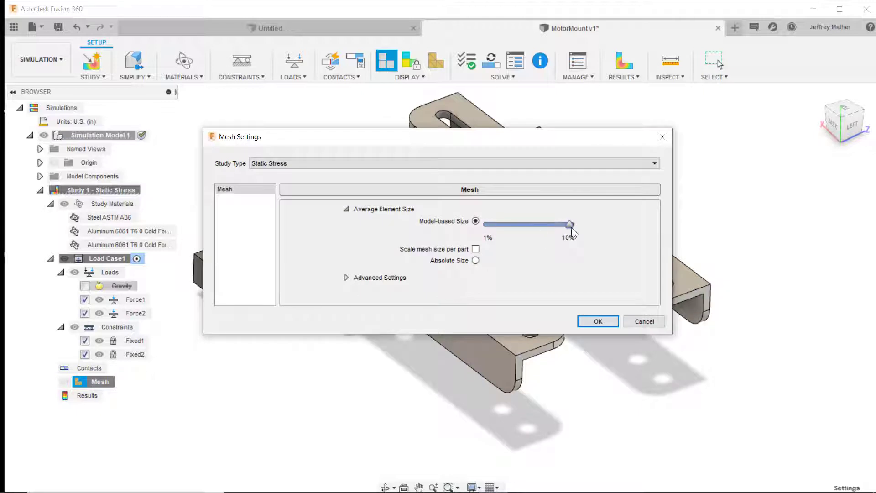
pyautogui.moveTo(572, 223); pyautogui.dragTo(496, 223)
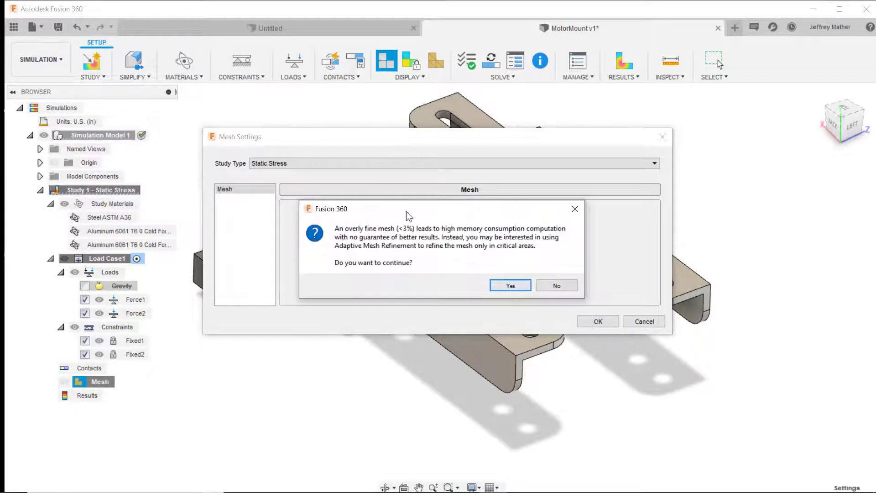
pyautogui.click(502, 285)
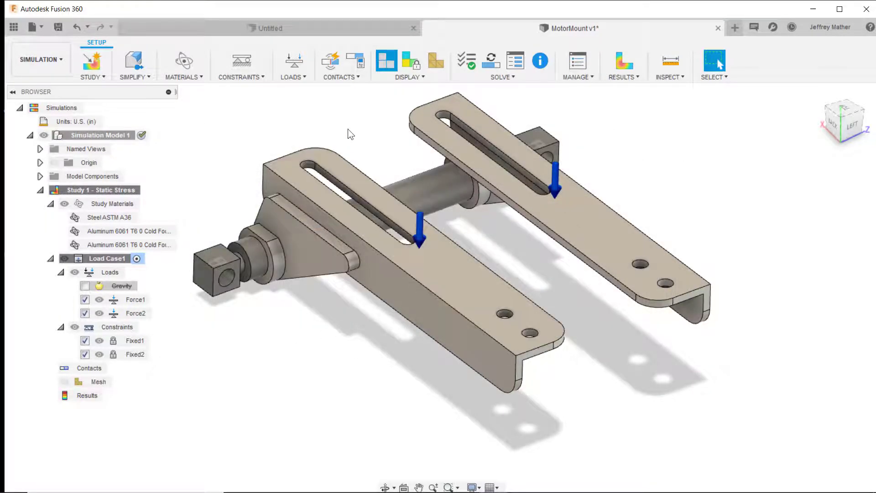
pyautogui.click(436, 60)
pyautogui.click(469, 250)
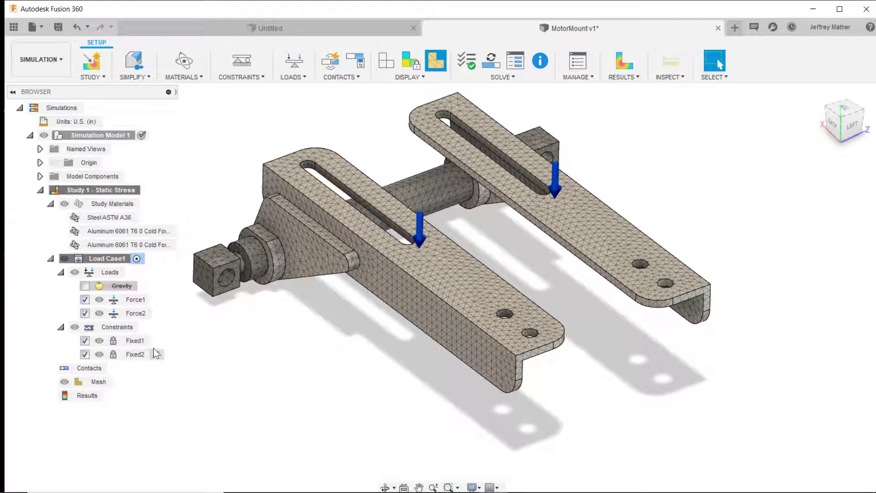
# Clone Study 1 - Static Stress and make the original Study 1 active again.
pyautogui.rightClick(105, 191)
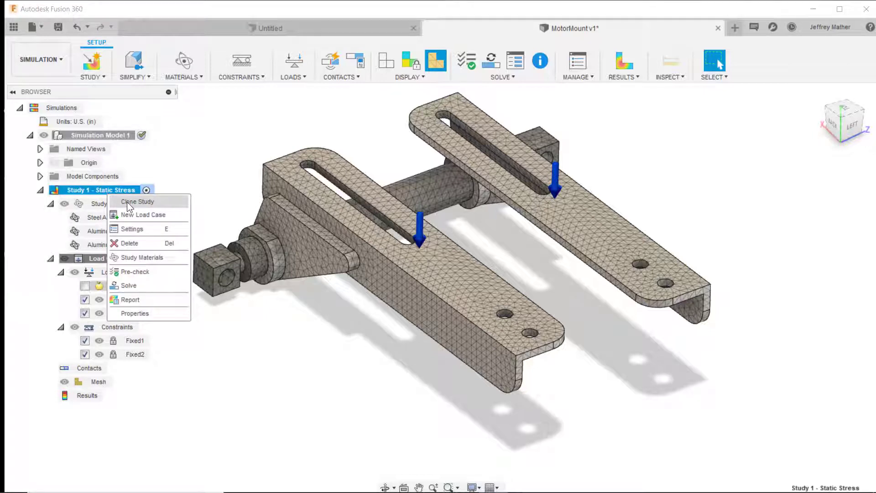
pyautogui.click(127, 200)
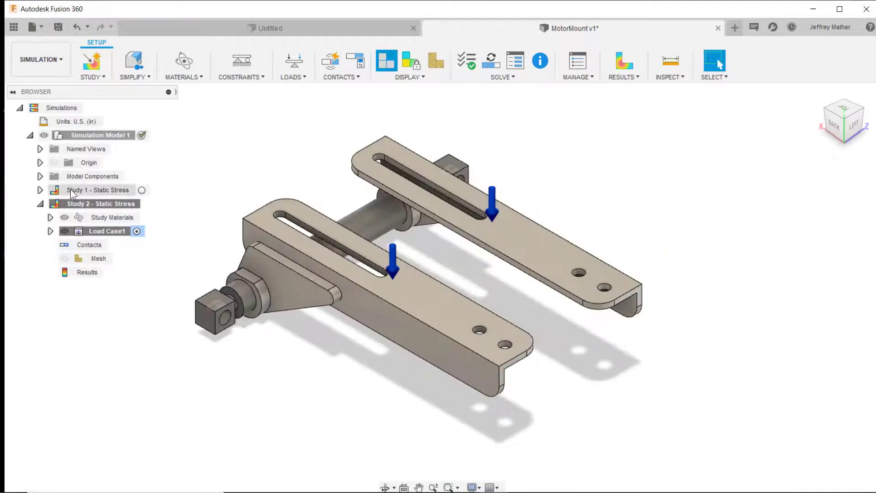
pyautogui.click(141, 189)
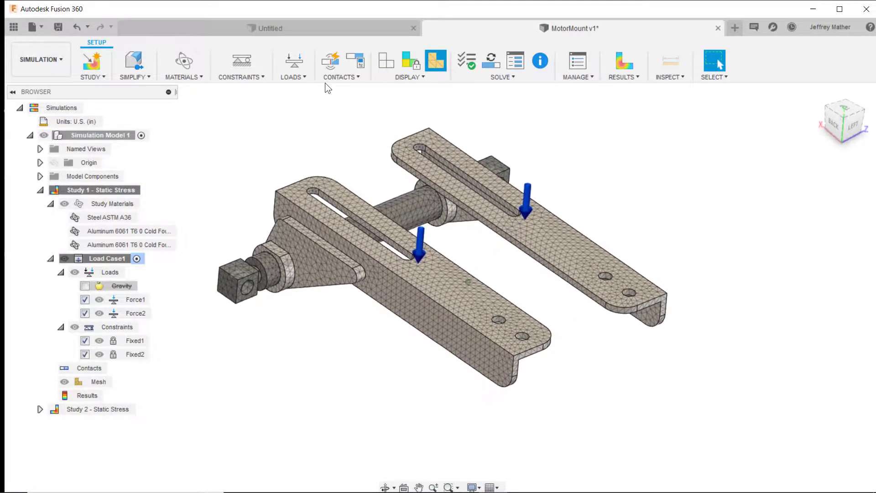
# Solve Study 1 - Static Stress locally and dismiss the results details.
pyautogui.click(490, 61)
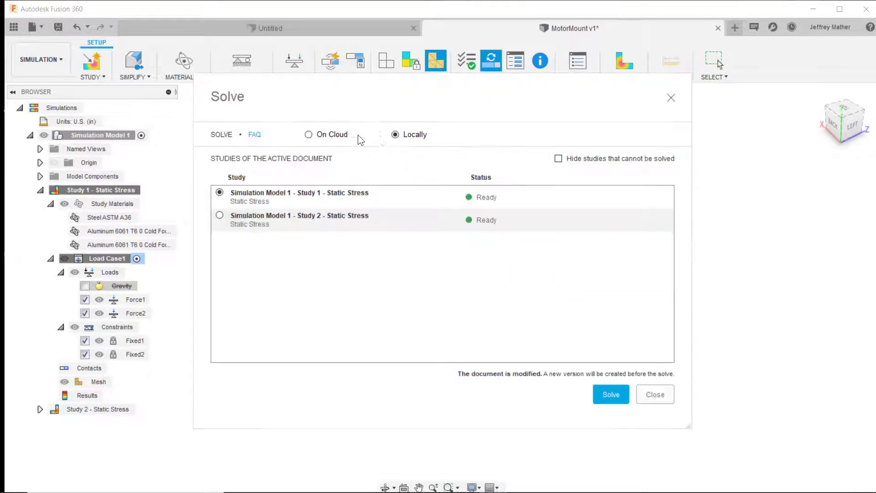
pyautogui.click(611, 393)
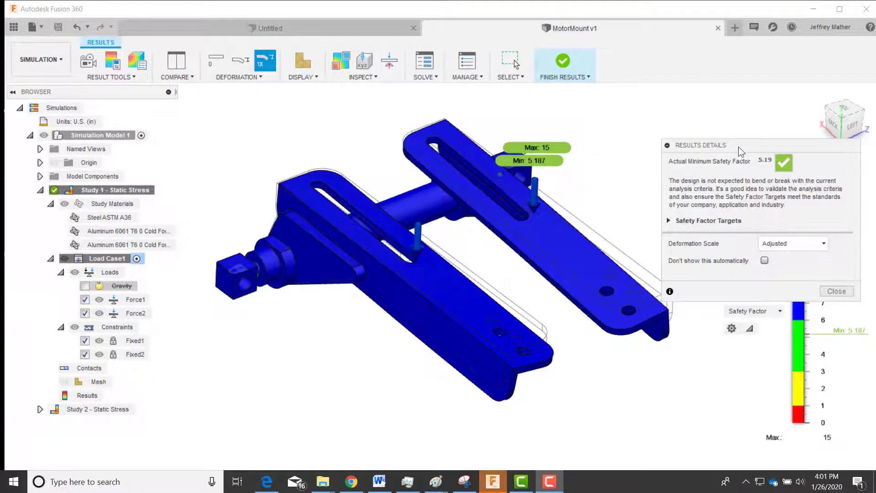
pyautogui.moveTo(721, 147); pyautogui.dragTo(684, 106)
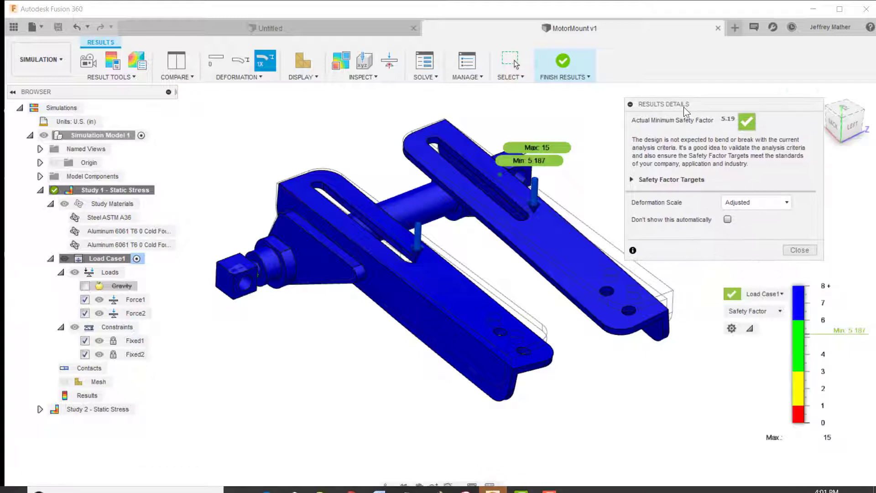
pyautogui.click(796, 250)
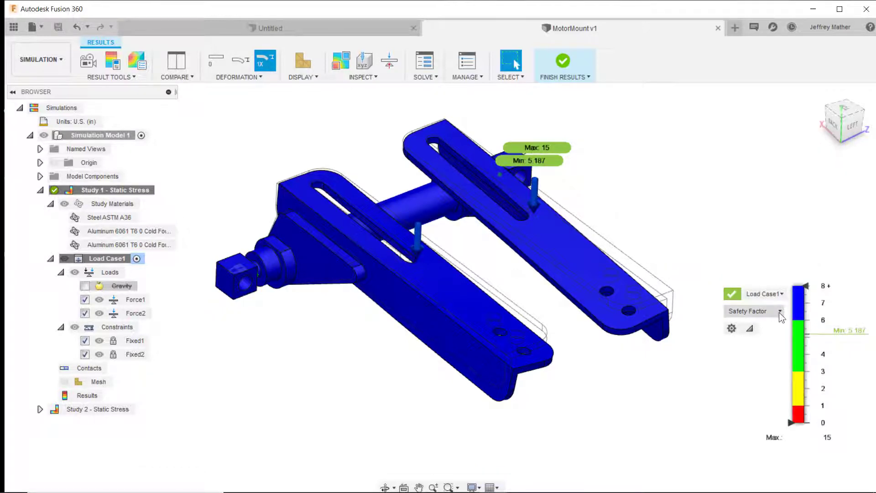
# Display the Von Mises stress results and examine the necked shaft sections beside the square end blocks.
pyautogui.click(778, 312)
pyautogui.click(745, 338)
pyautogui.moveTo(333, 215)
pyautogui.keyDown('shift'); pyautogui.mouseDown(button='middle')
pyautogui.moveTo(292, 244)
pyautogui.moveTo(323, 219)
pyautogui.mouseUp(button='middle'); pyautogui.keyUp('shift')
pyautogui.scroll(5, 322, 219)
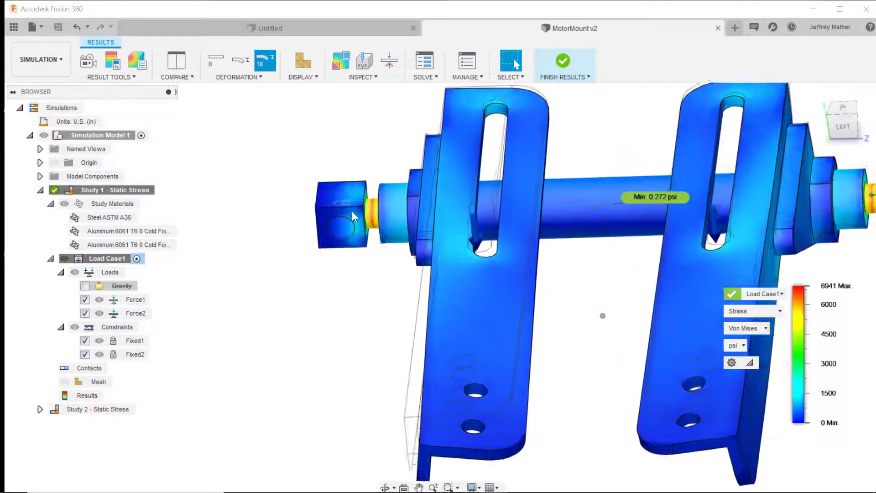
pyautogui.keyDown('shift'); pyautogui.moveTo(377, 210); pyautogui.dragTo(272, 292, button='middle'); pyautogui.keyUp('shift')
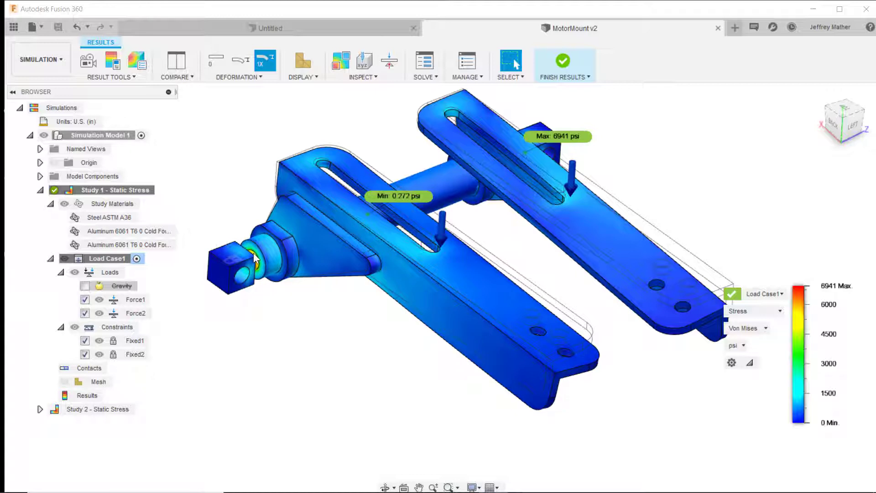
pyautogui.scroll(2, 256, 254)
pyautogui.scroll(-2, 276, 285)
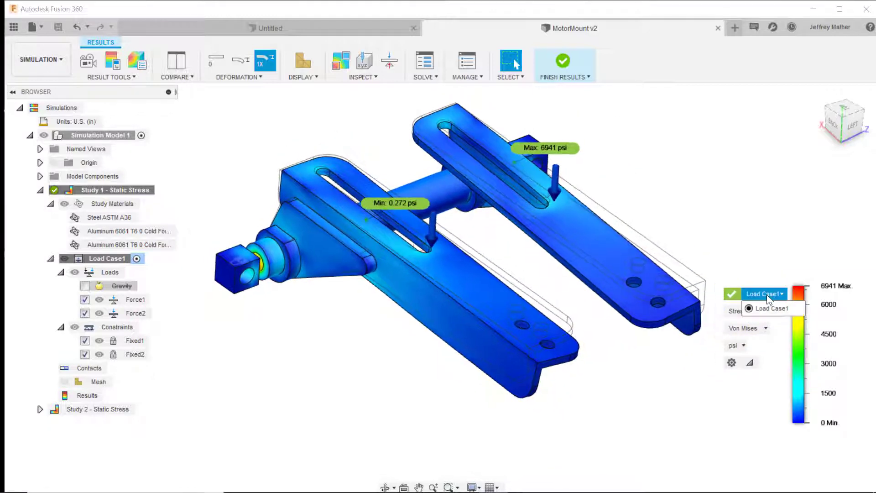
# Display the total displacement results, exaggerating the deformation at Adjusted 2x and finally Adjusted 5x.
pyautogui.click(759, 312)
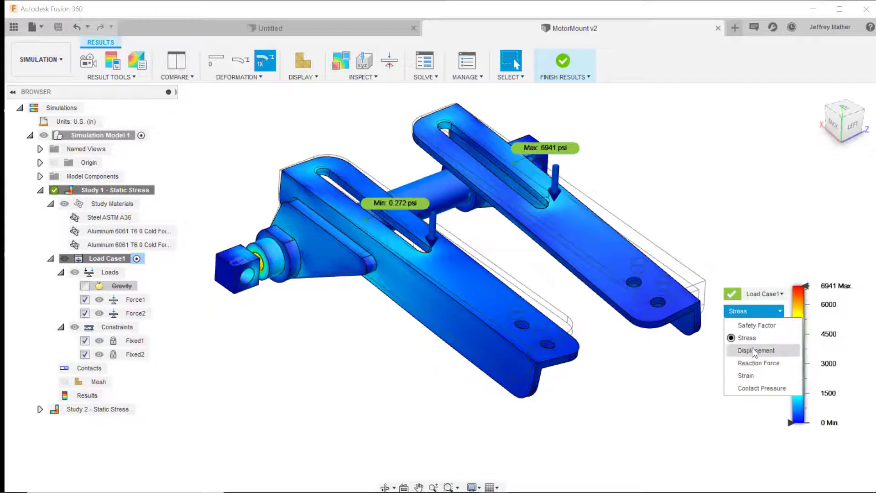
pyautogui.click(753, 349)
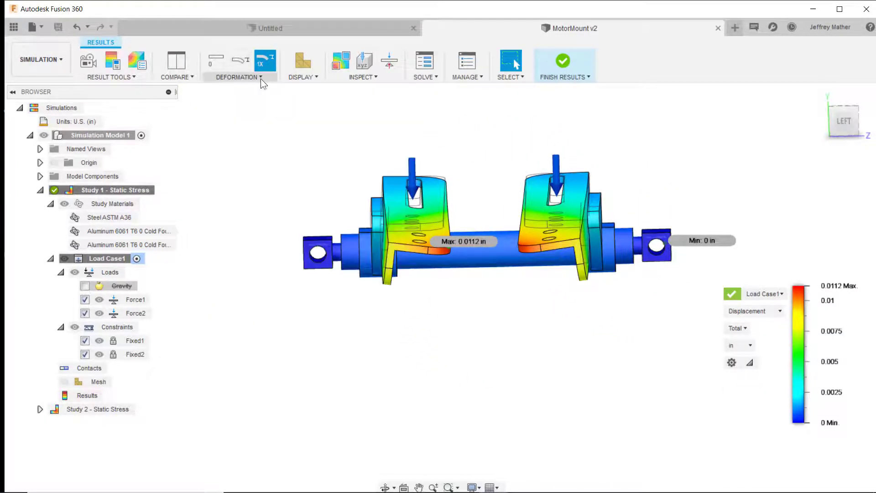
pyautogui.click(261, 78)
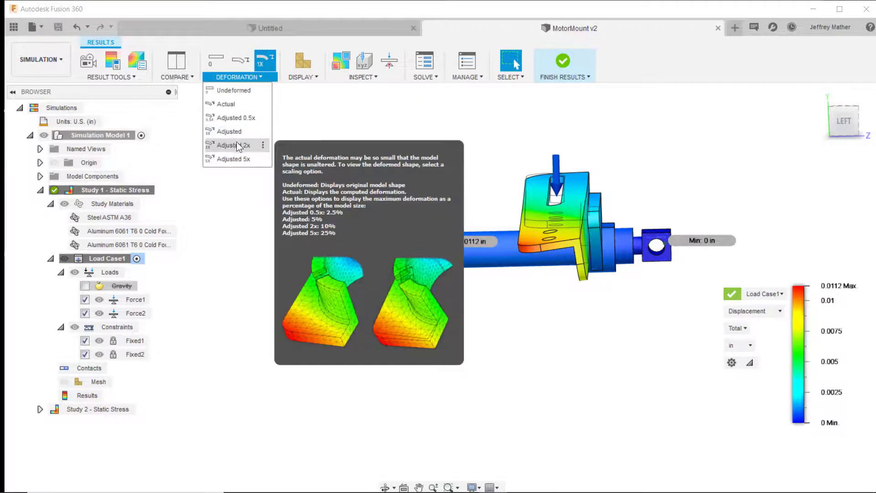
pyautogui.click(236, 143)
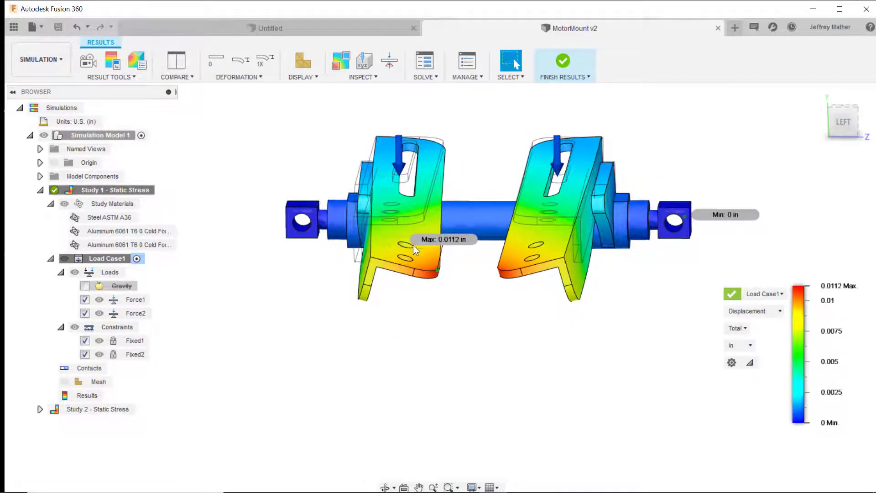
pyautogui.click(237, 77)
pyautogui.click(237, 158)
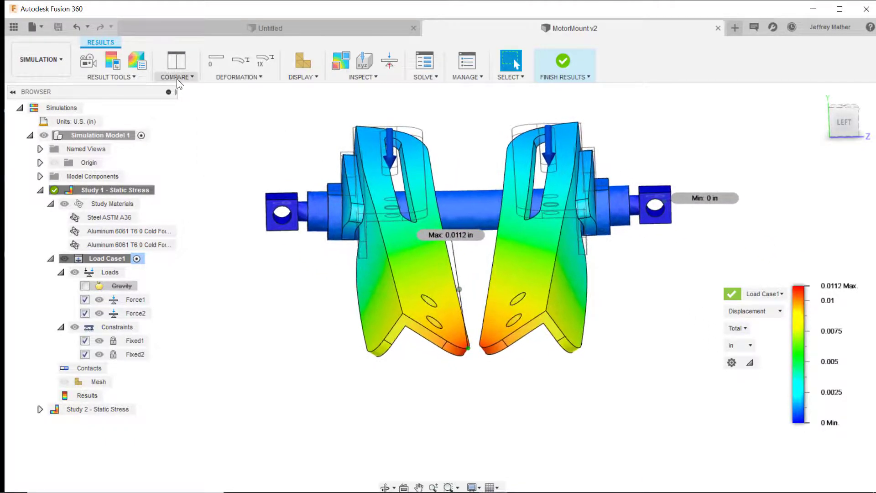
# Animate the displacement results at normal speed with 10 steps and close the animation settings.
pyautogui.click(89, 61)
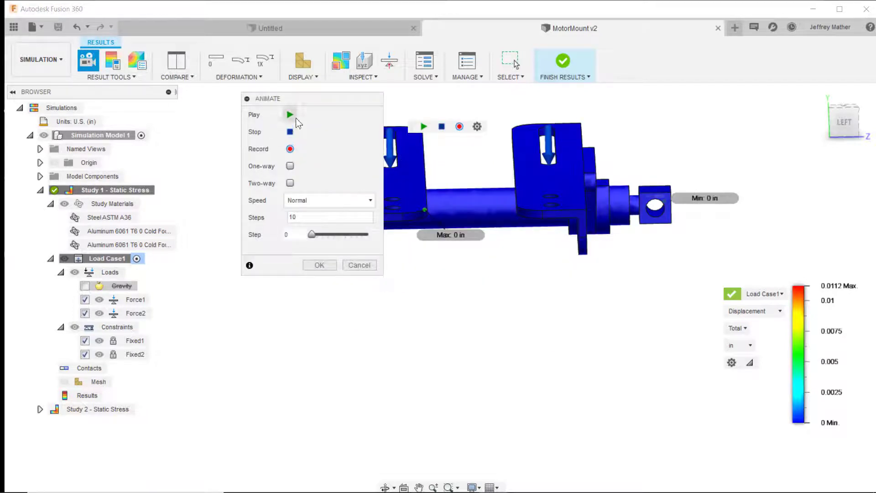
pyautogui.moveTo(294, 98); pyautogui.dragTo(677, 255)
pyautogui.click(568, 274)
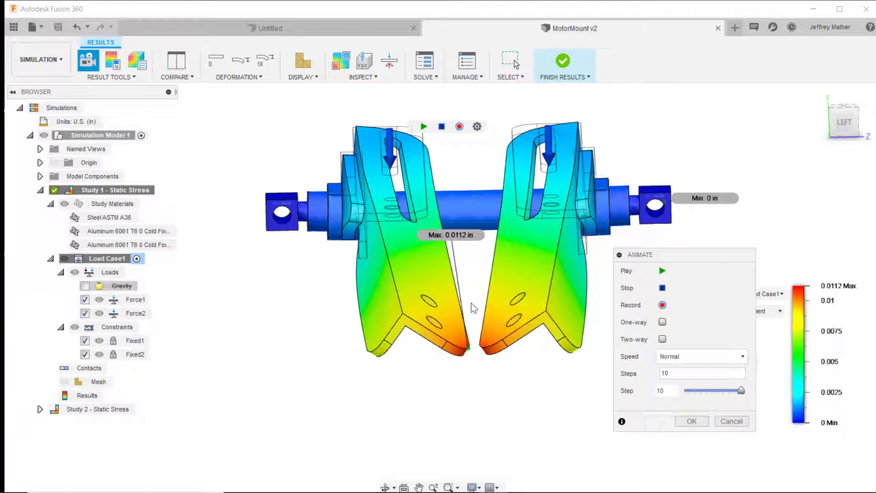
pyautogui.click(691, 421)
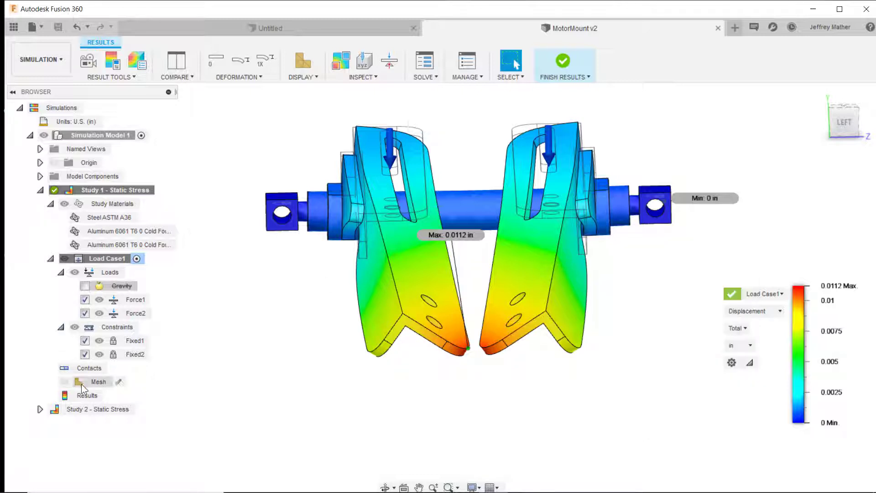
# Activate the cloned Study 2 - Static Stress and view the model from the bracket ends.
pyautogui.doubleClick(135, 410)
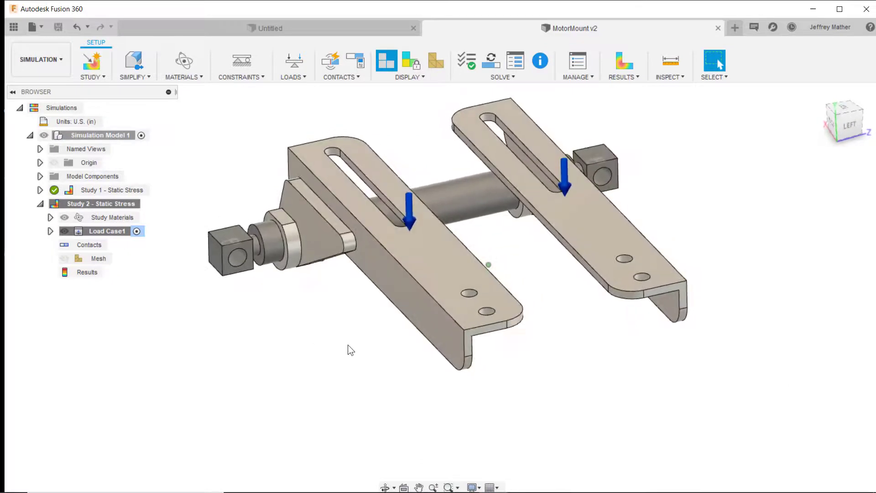
pyautogui.keyDown('shift'); pyautogui.moveTo(343, 341); pyautogui.dragTo(315, 334, button='middle'); pyautogui.keyUp('shift')
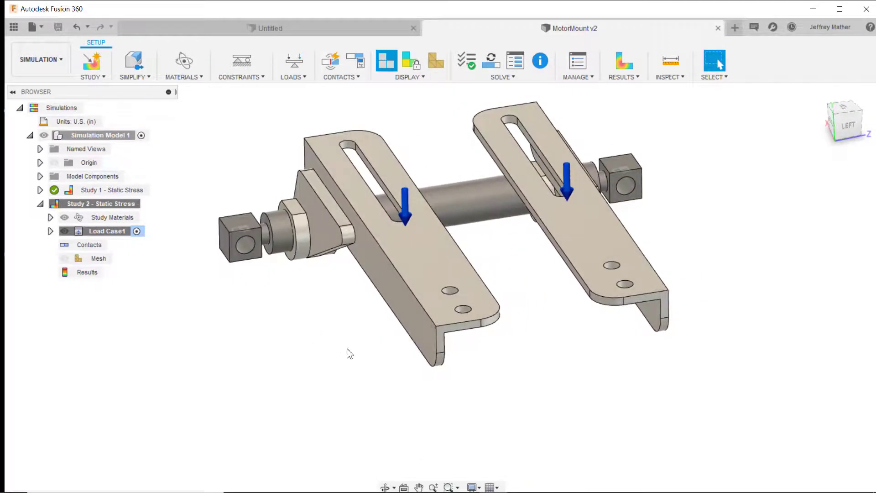
# Apply a frictionless constraint to the outer vertical face of the bracket at one end of the shaft.
pyautogui.moveTo(387, 317)
pyautogui.keyDown('shift'); pyautogui.mouseDown(button='middle')
pyautogui.moveTo(408, 323)
pyautogui.moveTo(390, 313)
pyautogui.mouseUp(button='middle'); pyautogui.keyUp('shift')
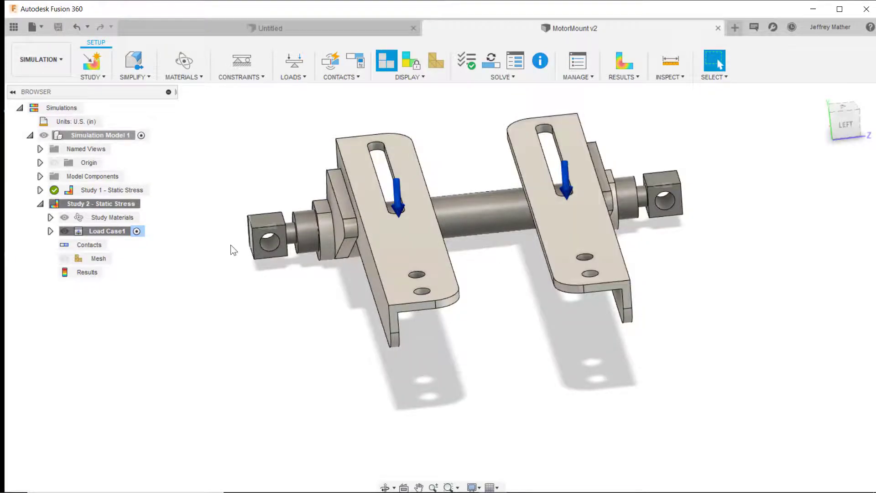
pyautogui.keyDown('shift'); pyautogui.moveTo(229, 249); pyautogui.dragTo(228, 289, button='middle'); pyautogui.keyUp('shift')
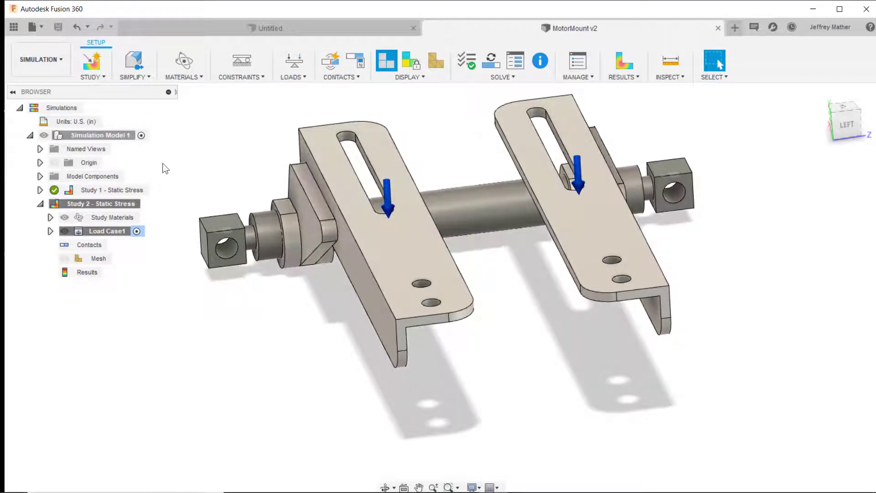
pyautogui.click(239, 66)
pyautogui.click(698, 271)
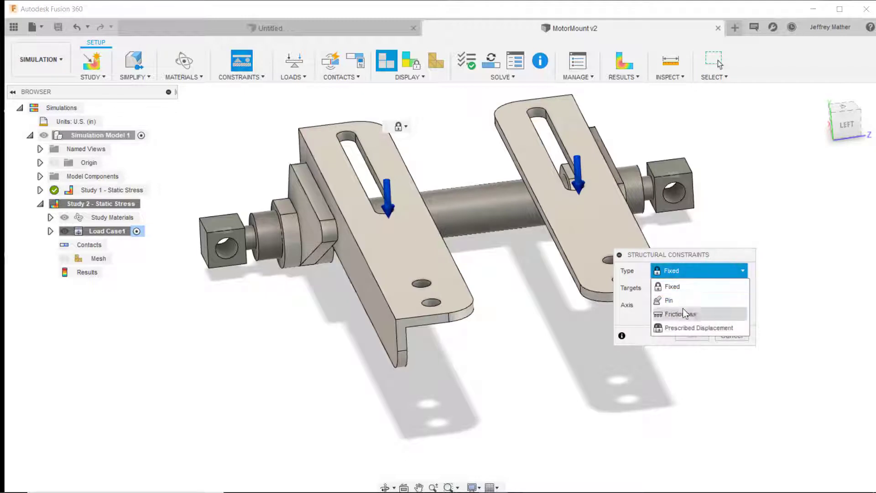
pyautogui.click(371, 286)
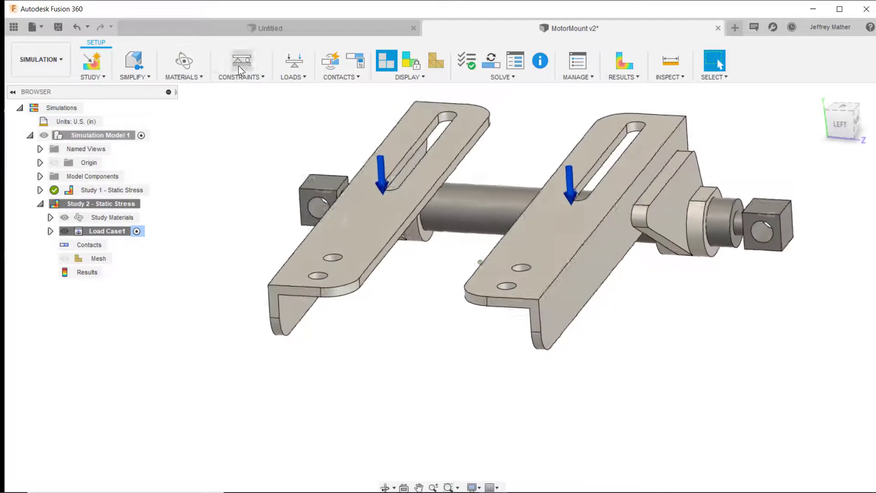
# Add a frictionless constraint to the outer vertical face of the opposite bracket.
pyautogui.click(239, 64)
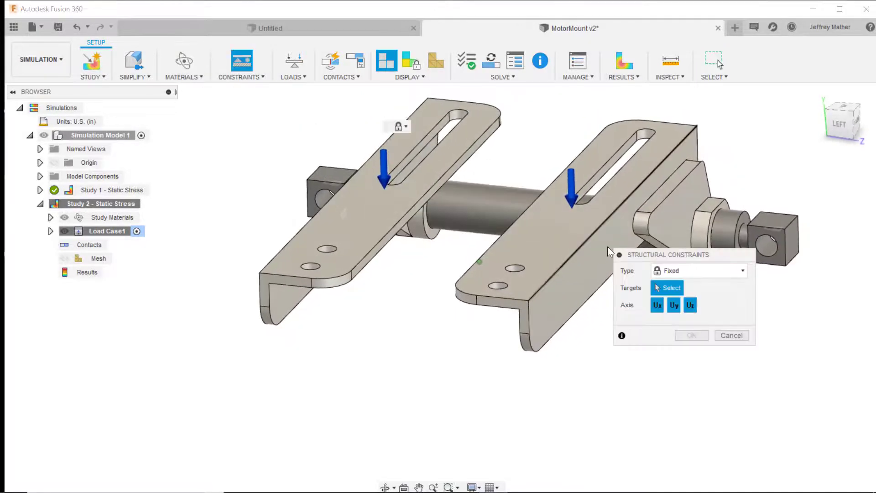
pyautogui.click(696, 272)
pyautogui.click(683, 313)
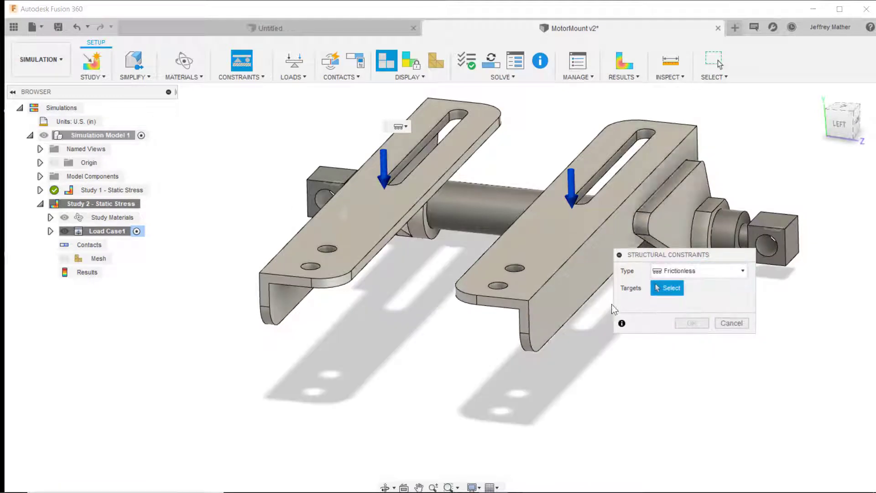
pyautogui.click(578, 289)
pyautogui.press('Return')
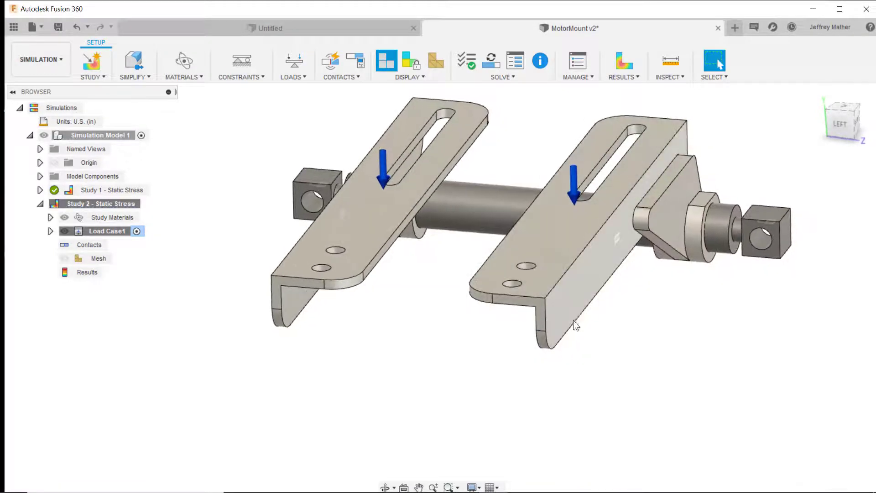
# Solve Study 2 - Static Stress and close the results details.
pyautogui.keyDown('shift'); pyautogui.moveTo(536, 345); pyautogui.dragTo(450, 326, button='middle'); pyautogui.keyUp('shift')
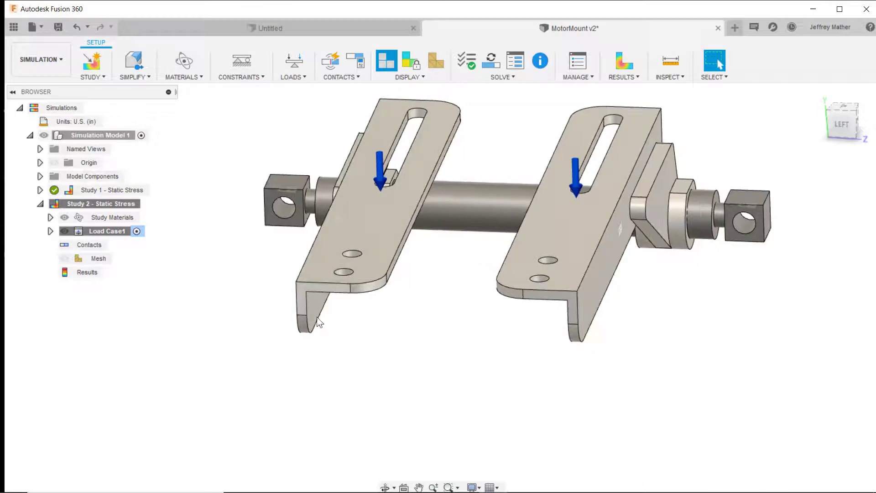
pyautogui.keyDown('shift'); pyautogui.moveTo(411, 360); pyautogui.dragTo(483, 62, button='middle'); pyautogui.keyUp('shift')
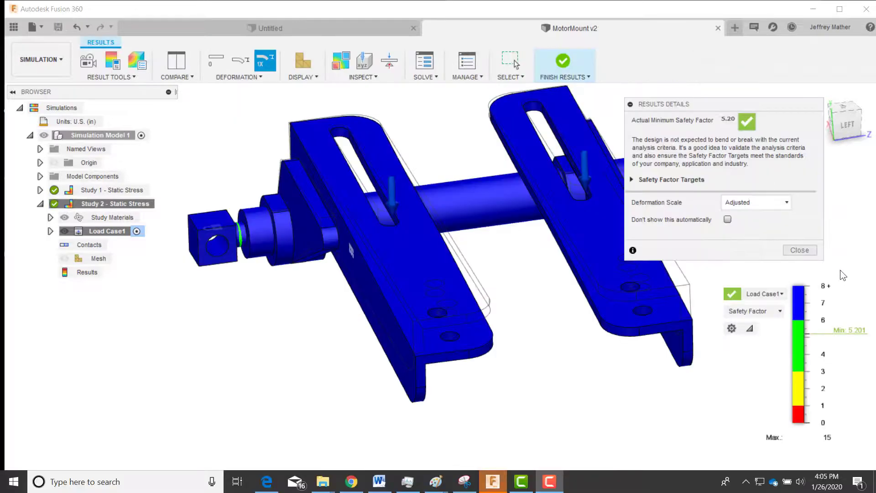
pyautogui.click(802, 252)
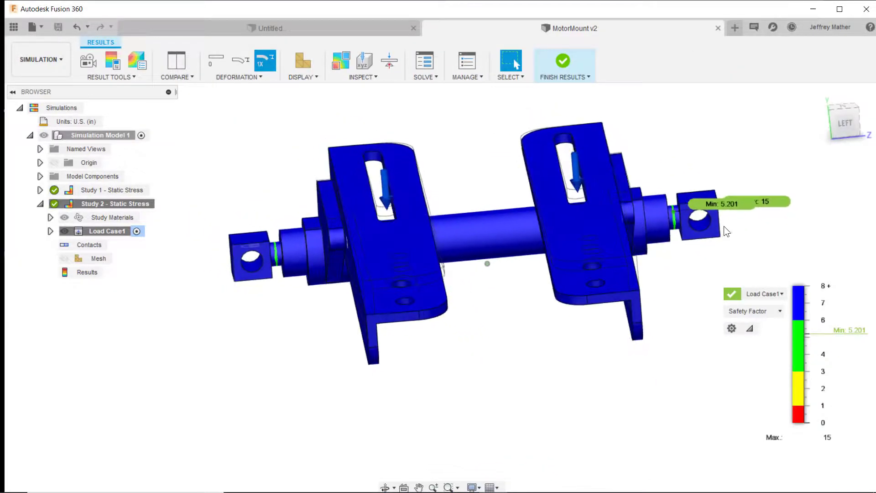
# Display the Study 2 Von Mises stress results and examine the necked shaft sections at both ends.
pyautogui.click(760, 311)
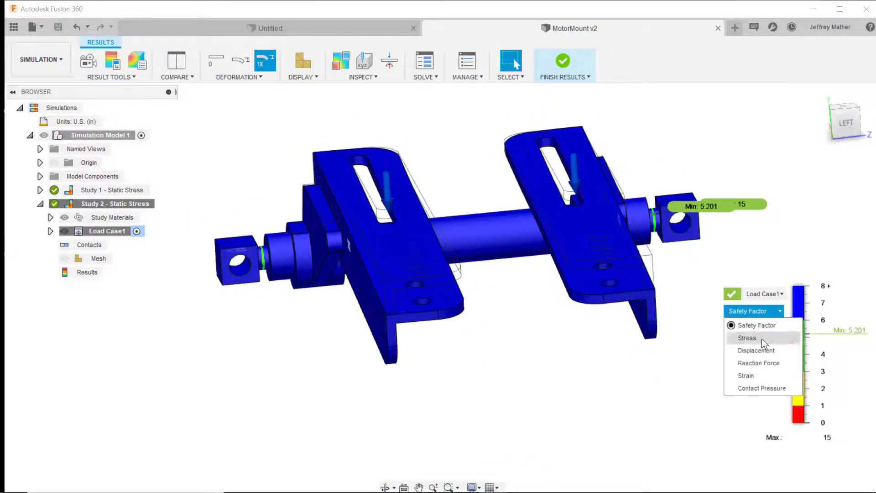
pyautogui.click(762, 337)
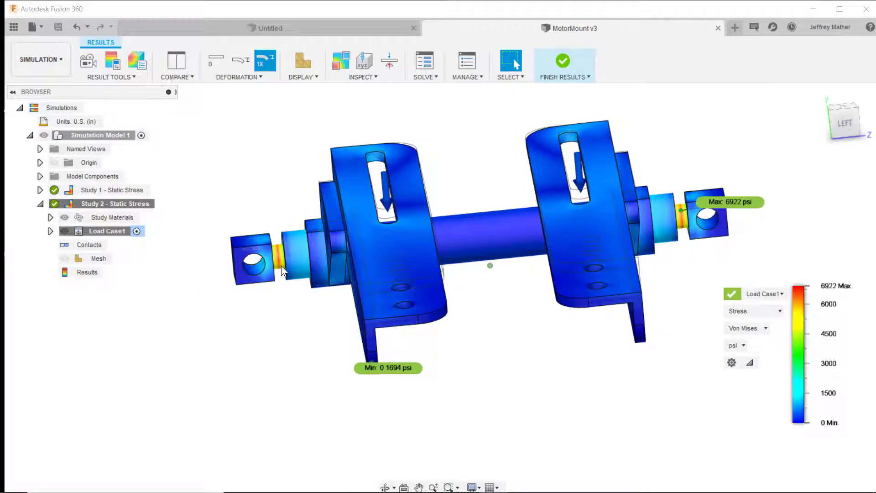
pyautogui.keyDown('shift'); pyautogui.moveTo(506, 388); pyautogui.dragTo(617, 371, button='middle'); pyautogui.keyUp('shift')
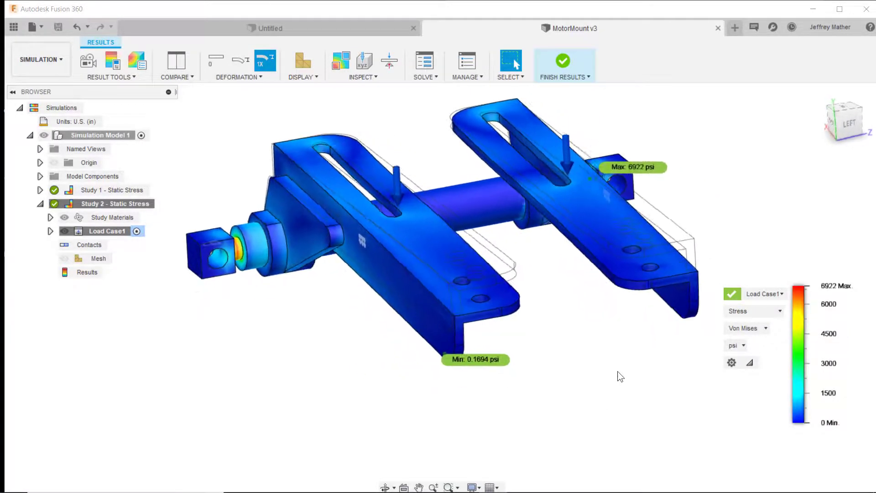
# Display the Study 2 total displacement with deformation at Adjusted 2x and view the model from the left.
pyautogui.click(773, 312)
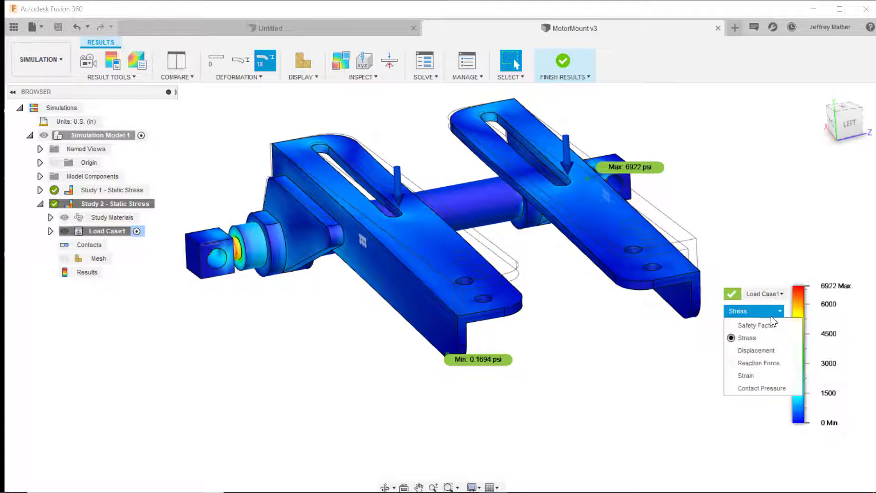
pyautogui.click(759, 348)
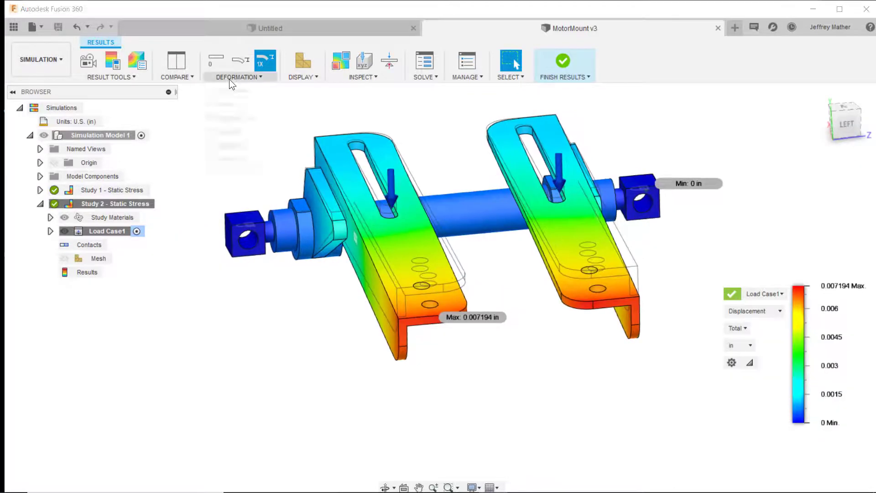
pyautogui.click(229, 79)
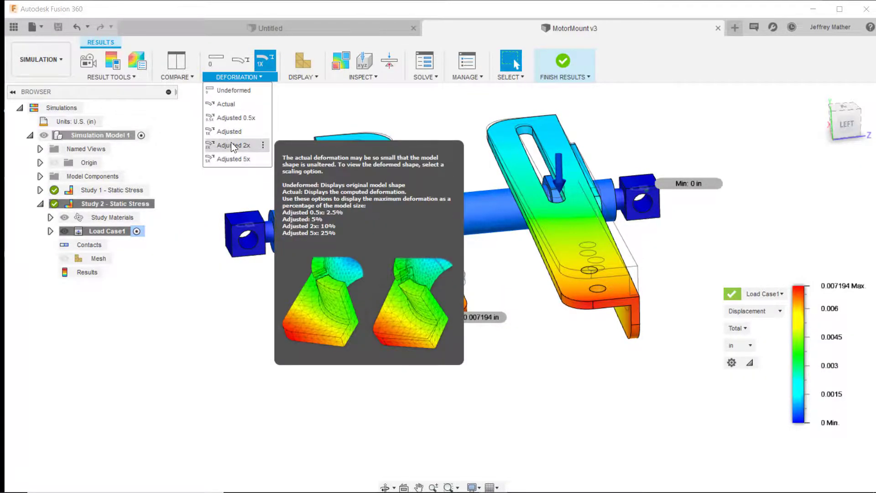
pyautogui.click(231, 144)
pyautogui.click(841, 126)
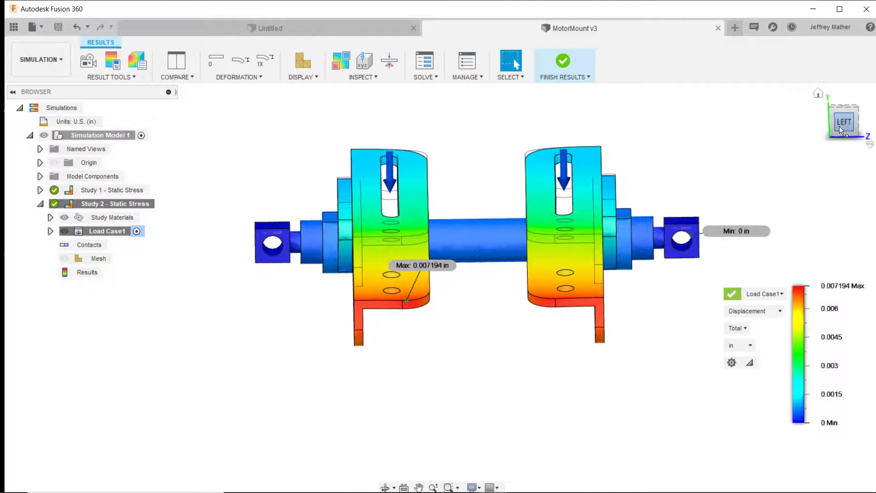
pyautogui.click(839, 126)
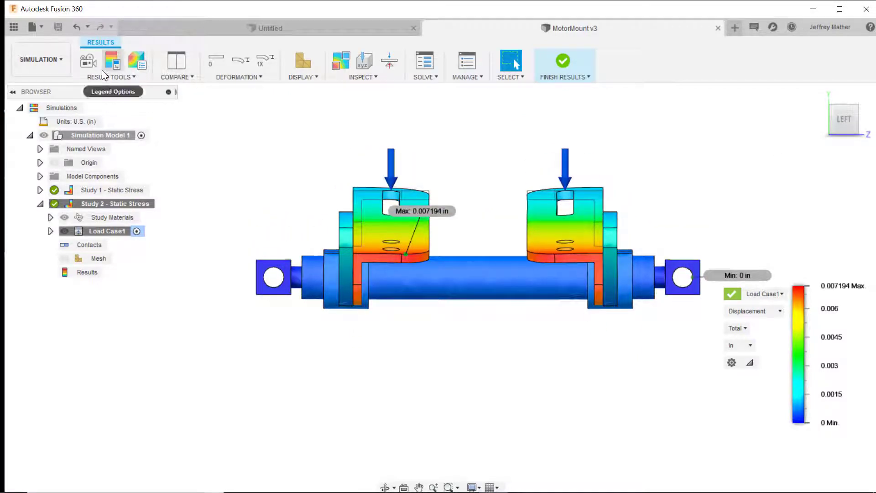
# Open the animation settings for the displacement results and examine the deformed free ends of the brackets.
pyautogui.click(88, 60)
pyautogui.click(662, 272)
pyautogui.moveTo(675, 252); pyautogui.dragTo(716, 255)
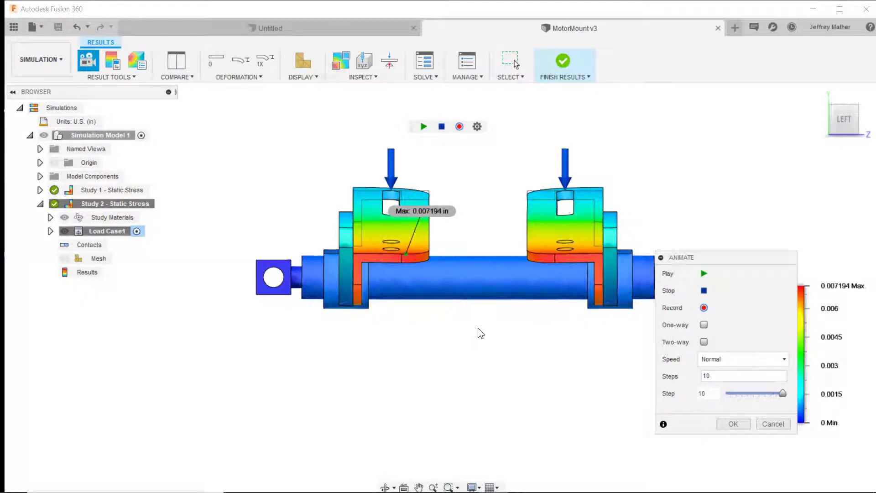
pyautogui.moveTo(707, 263); pyautogui.dragTo(700, 165)
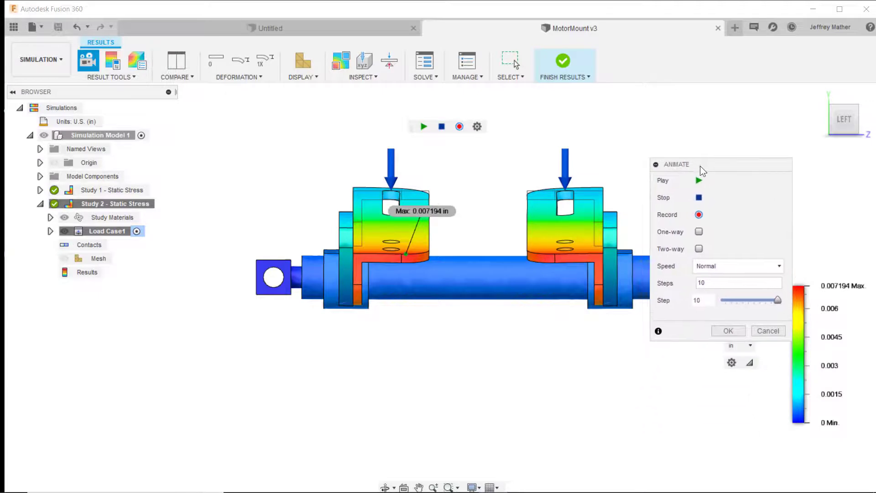
pyautogui.keyDown('shift'); pyautogui.moveTo(643, 210); pyautogui.dragTo(485, 317, button='middle'); pyautogui.keyUp('shift')
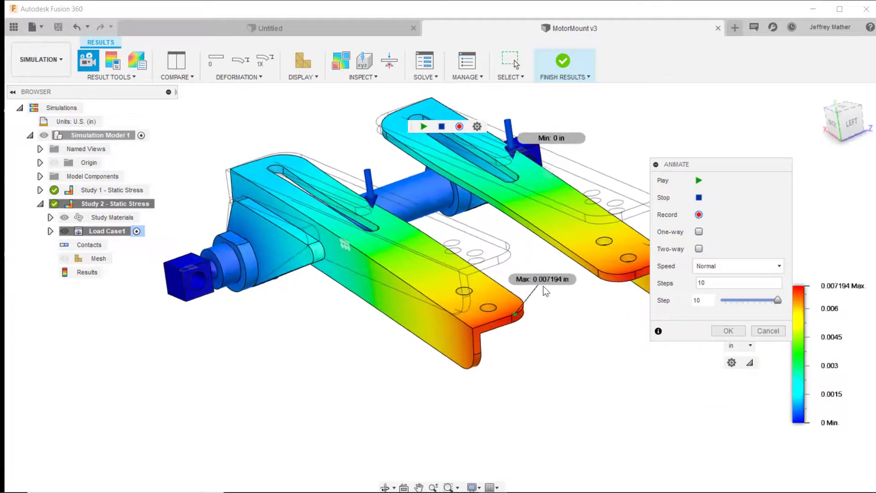
pyautogui.scroll(1, 498, 301)
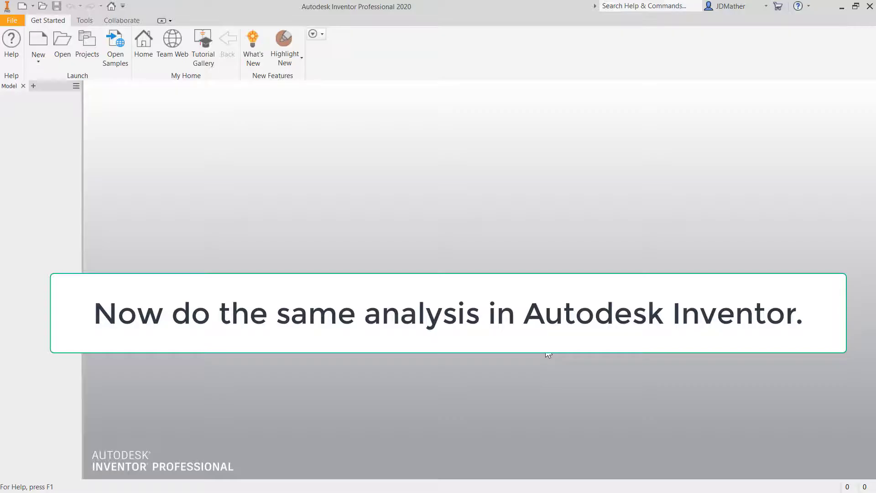
# Switch to Autodesk Inventor and import MotorMount.IGS as an assembly with the surfaces option set to Stitch.
pyautogui.click(61, 43)
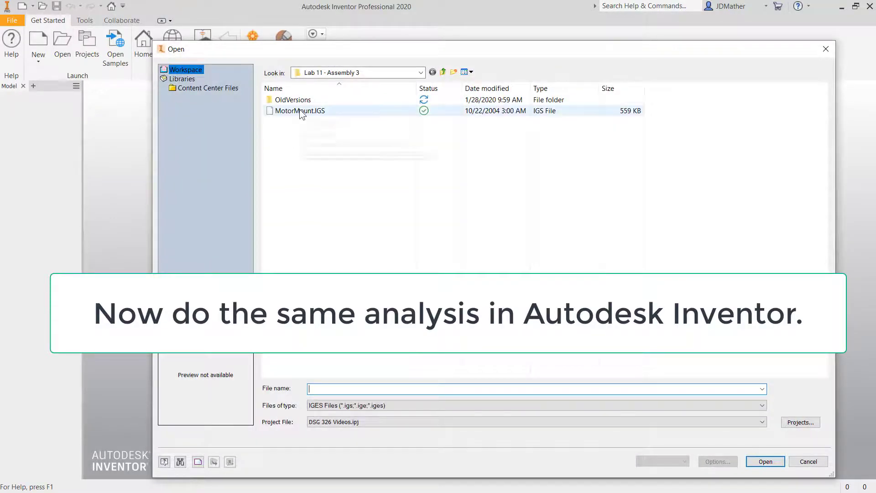
pyautogui.click(300, 111)
pyautogui.click(765, 462)
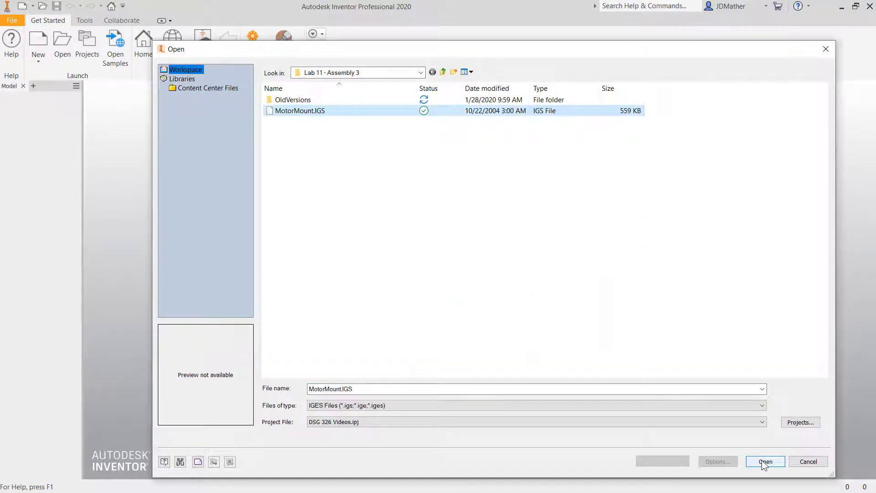
pyautogui.moveTo(338, 74); pyautogui.dragTo(399, 86)
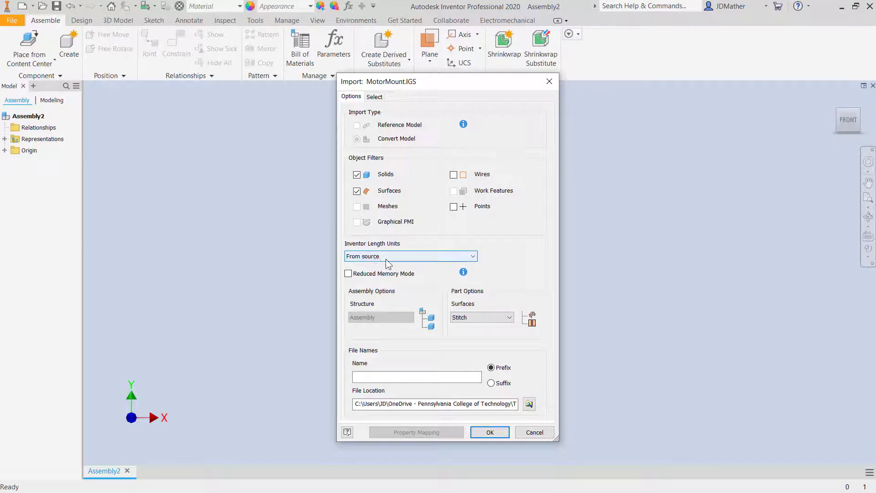
pyautogui.click(492, 318)
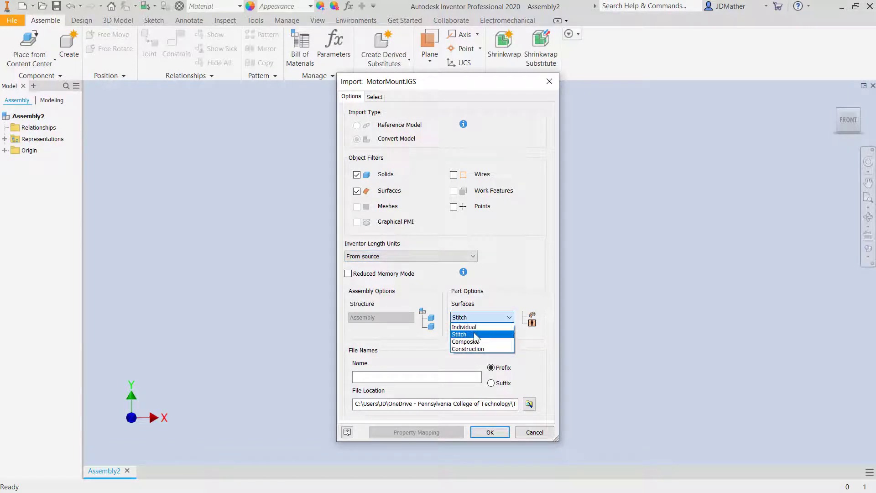
pyautogui.click(476, 337)
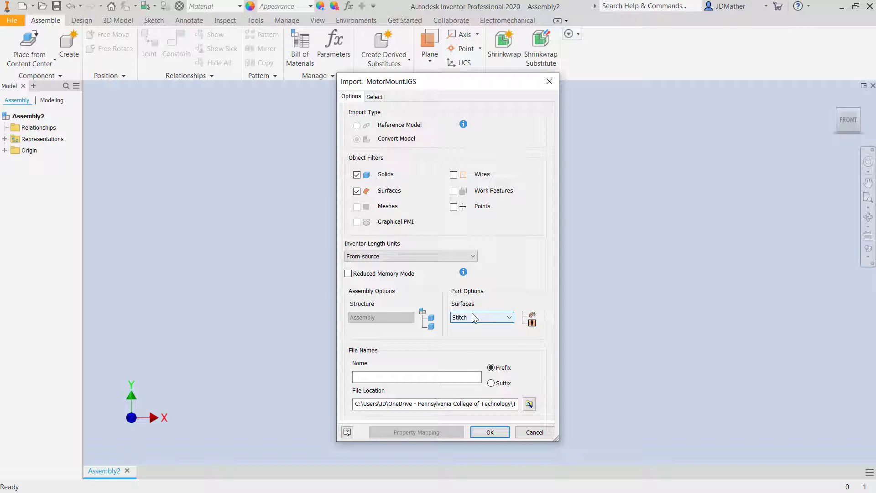
pyautogui.click(491, 432)
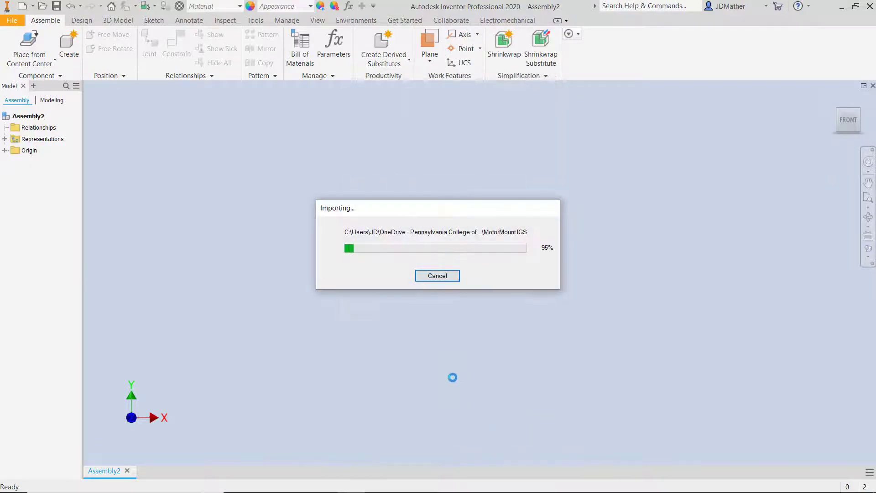
pyautogui.click(182, 234)
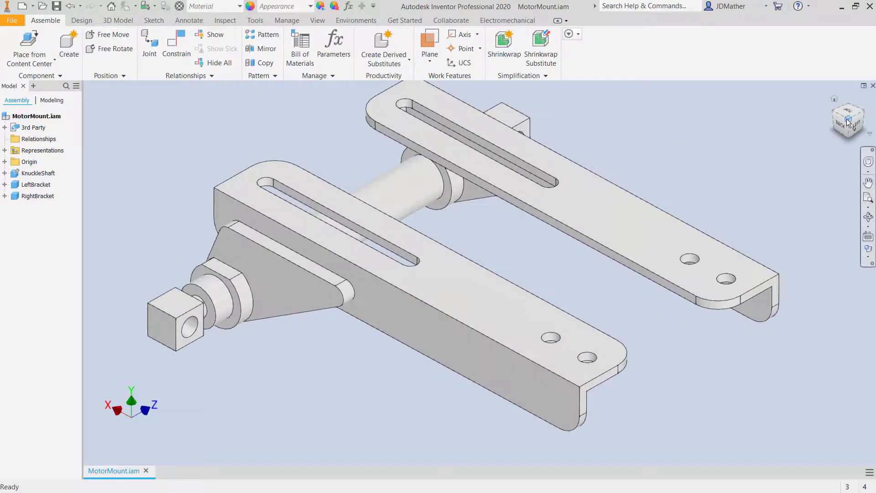
# Orient the assembly isometrically on the back, left and top sides and set this view as Home.
pyautogui.click(846, 119)
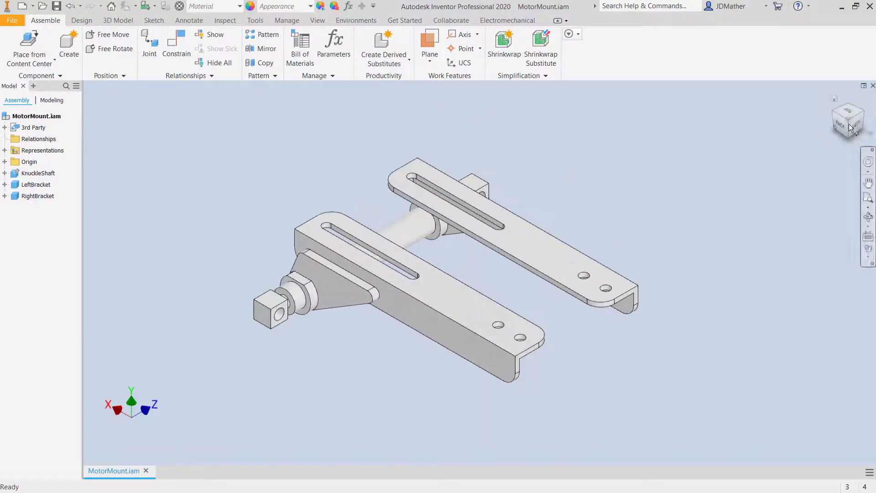
pyautogui.rightClick(847, 122)
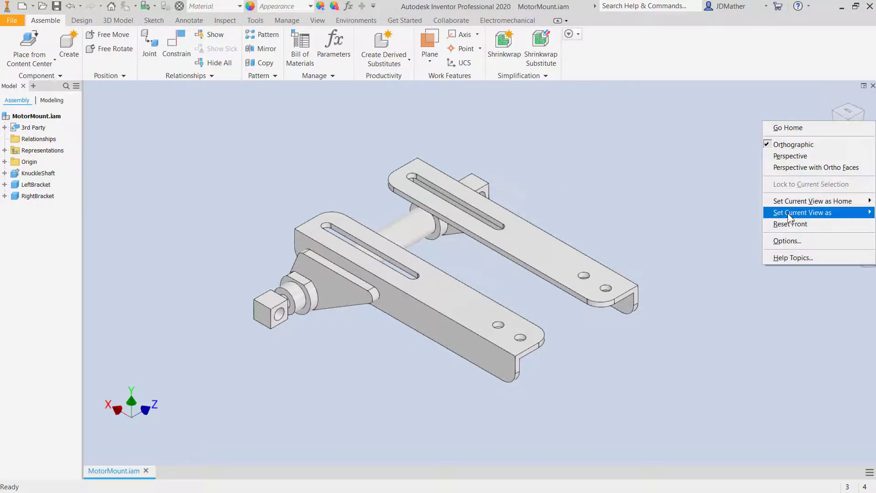
pyautogui.click(694, 197)
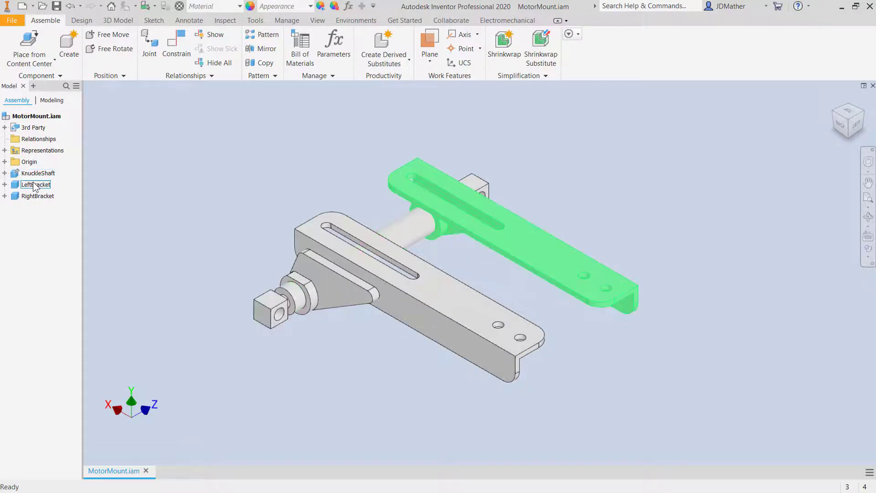
# Move the LeftBracket component away from the shaft and undo the move.
pyautogui.moveTo(559, 247); pyautogui.dragTo(680, 272)
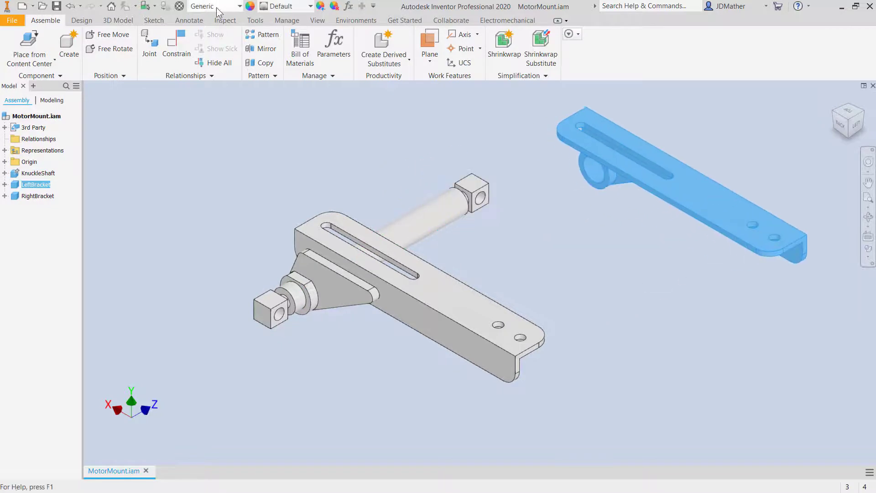
pyautogui.click(72, 6)
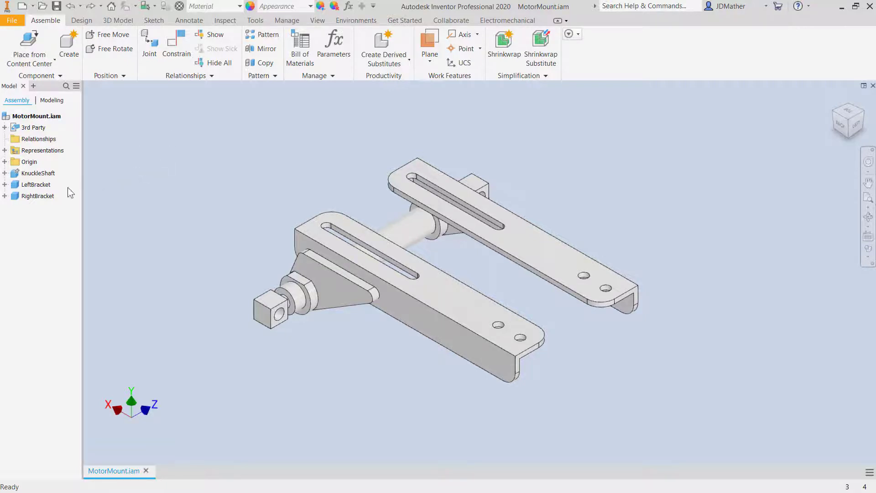
# Ground the LeftBracket and RightBracket components in the assembly.
pyautogui.rightClick(21, 185)
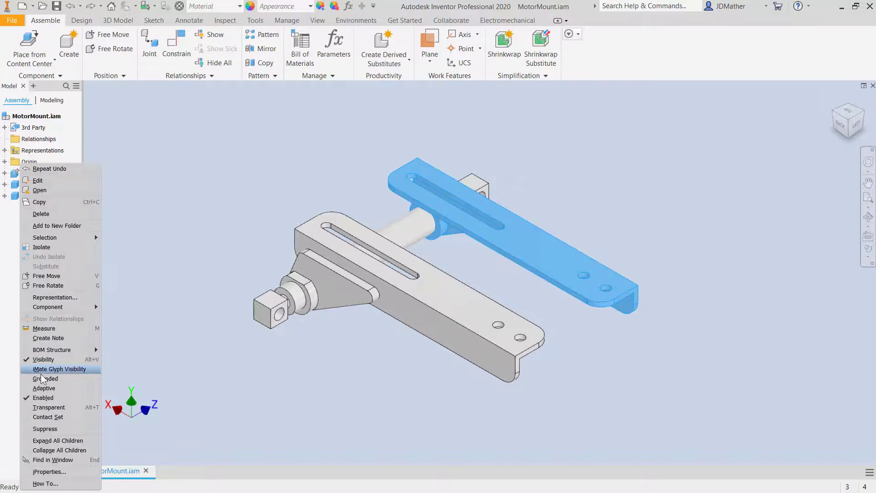
pyautogui.click(41, 379)
pyautogui.rightClick(27, 196)
pyautogui.click(49, 379)
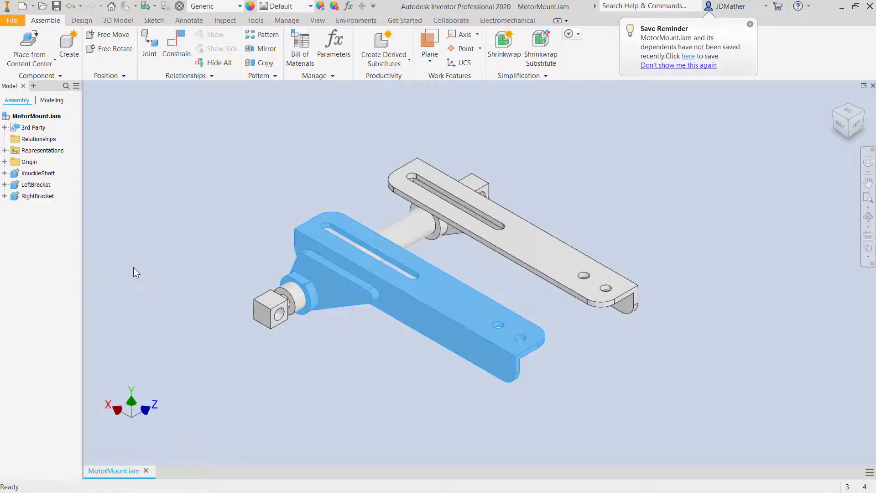
pyautogui.click(133, 266)
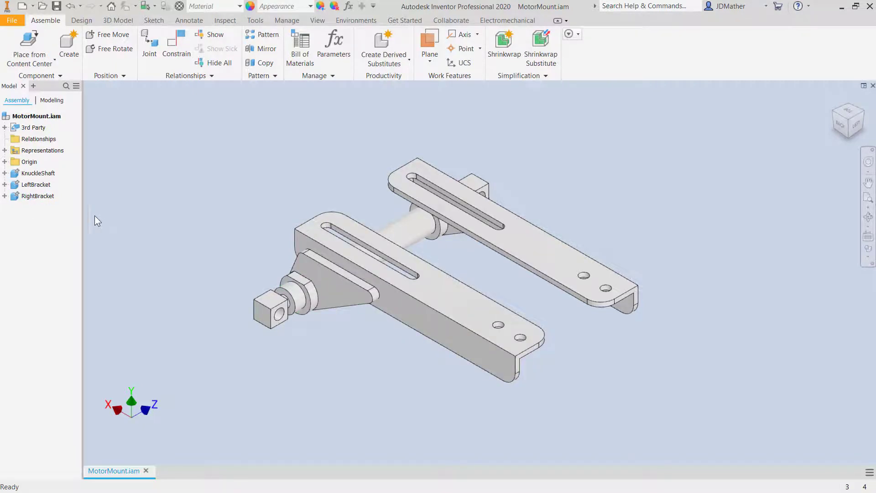
# Open the KnuckleShaft component as a separate part and decline feature recognition.
pyautogui.rightClick(20, 173)
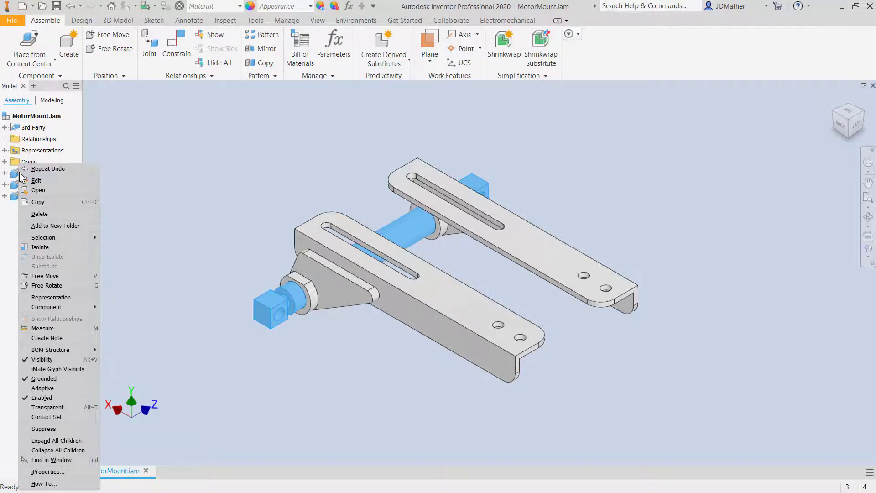
pyautogui.click(39, 190)
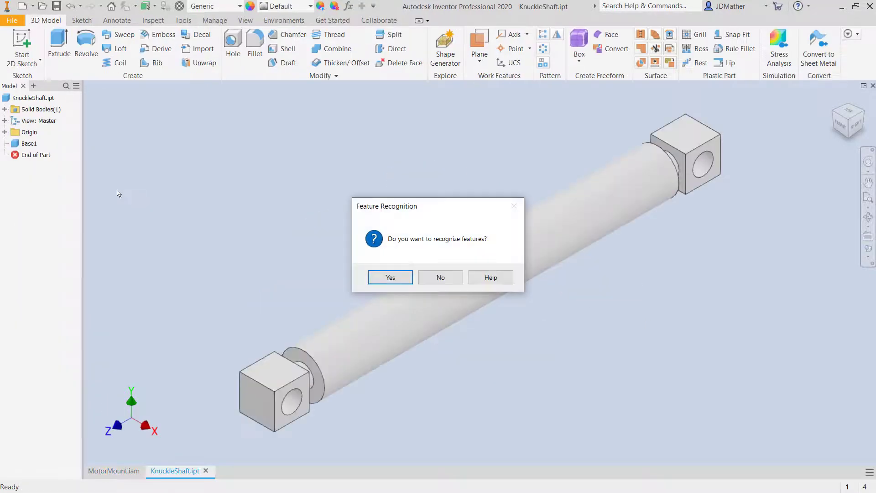
pyautogui.click(436, 278)
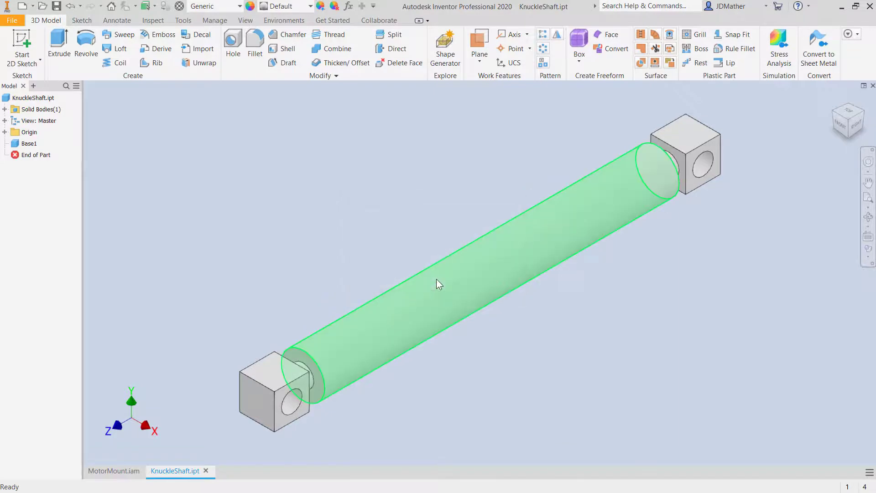
# Repair the bodies of Base1 by running Find Errors on all bodies, and finish the repair.
pyautogui.rightClick(27, 144)
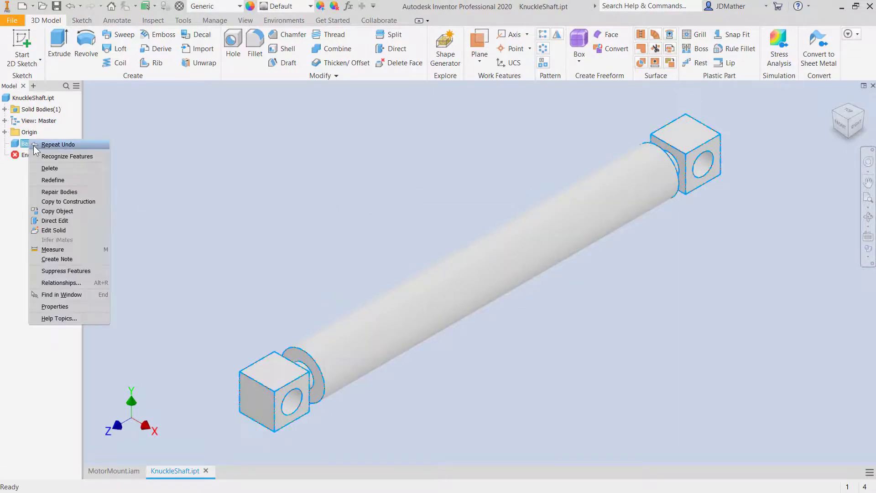
pyautogui.click(57, 191)
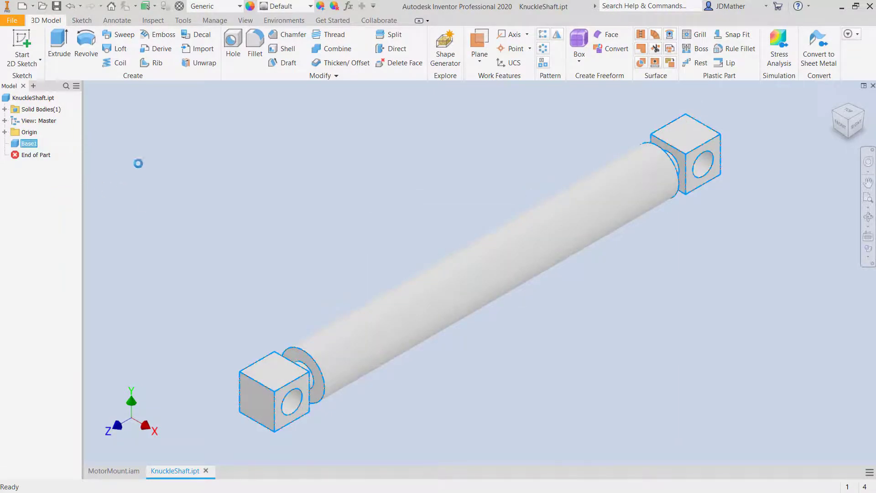
pyautogui.click(11, 46)
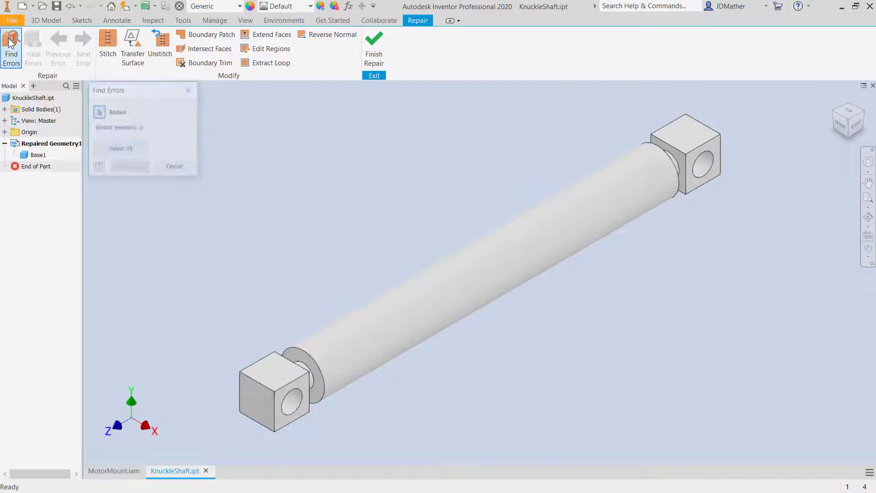
pyautogui.click(119, 150)
pyautogui.click(135, 166)
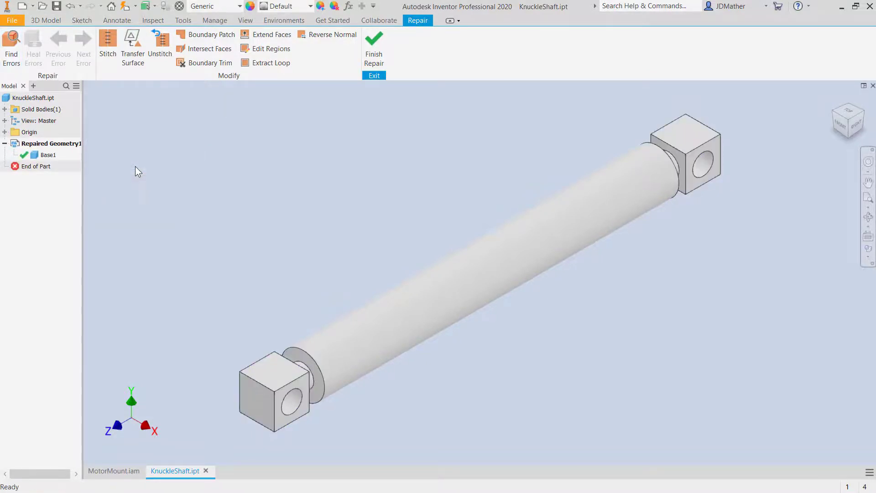
pyautogui.click(372, 43)
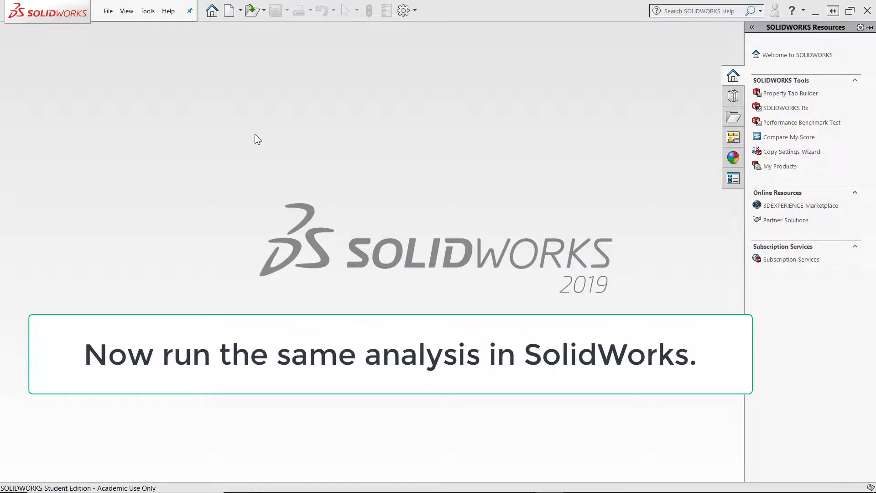
# Switch to SOLIDWORKS and check the general file import settings in the system options.
pyautogui.click(415, 10)
pyautogui.click(419, 25)
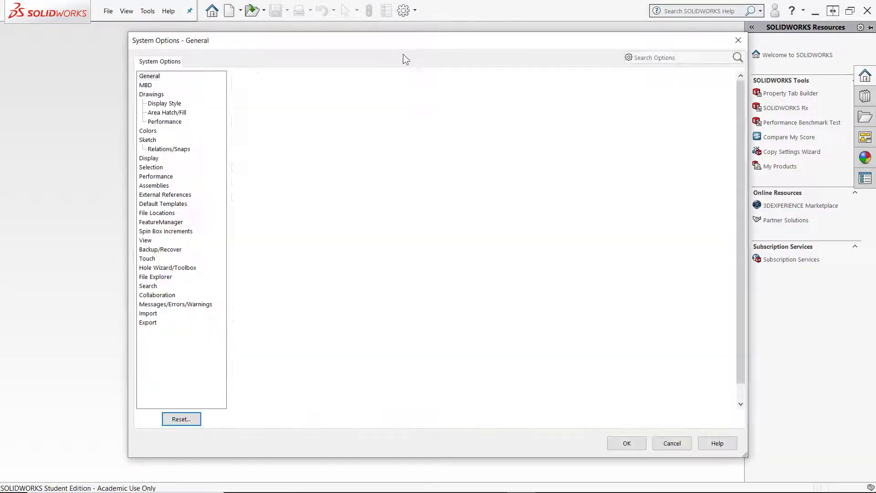
pyautogui.click(149, 314)
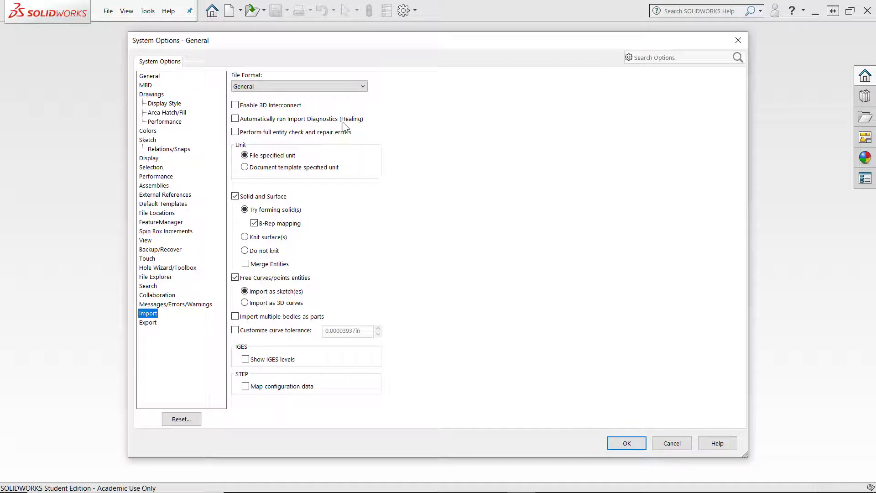
pyautogui.click(640, 442)
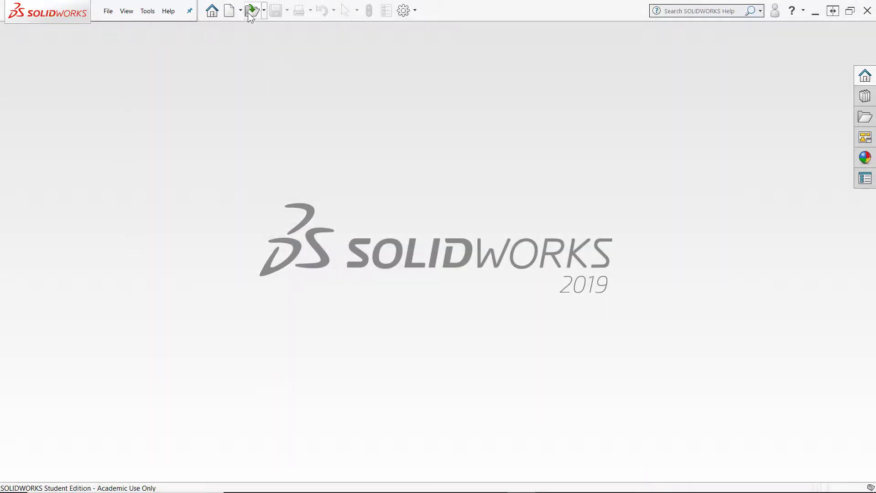
# Open MotorMount.IGS from the Lab 11 - Assembly 3 folder using the IGES file type.
pyautogui.click(250, 11)
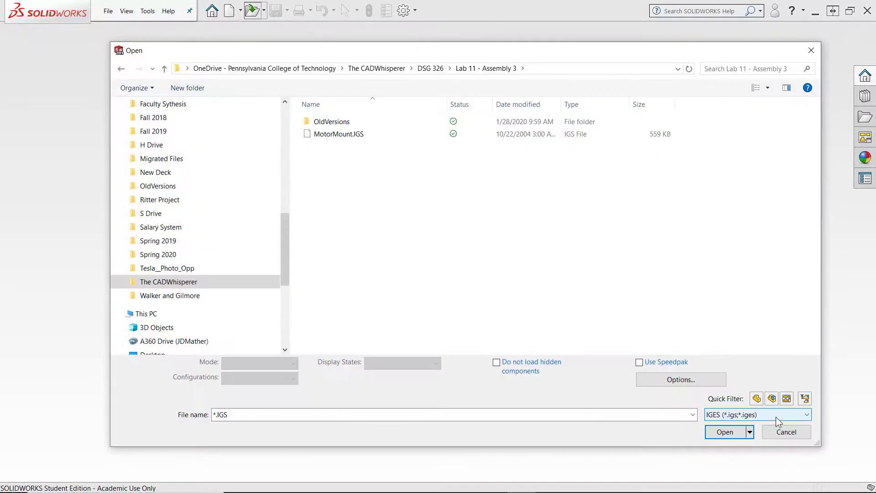
pyautogui.click(778, 415)
pyautogui.click(712, 203)
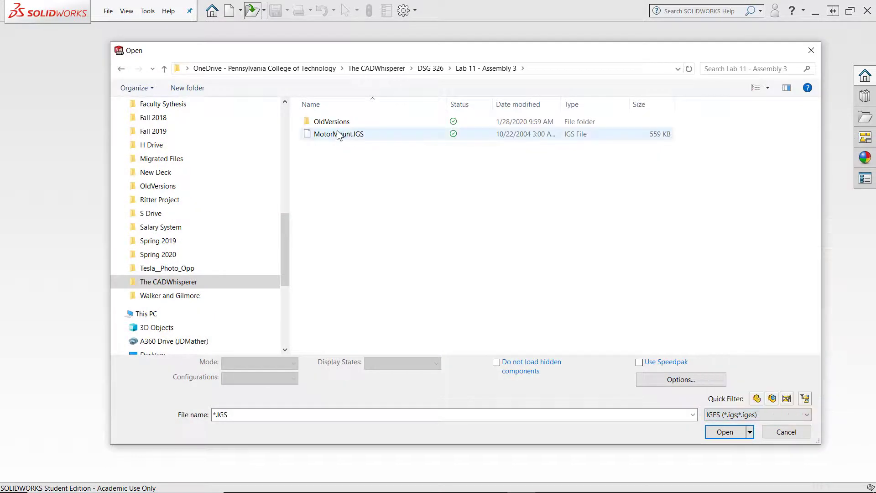
pyautogui.click(337, 132)
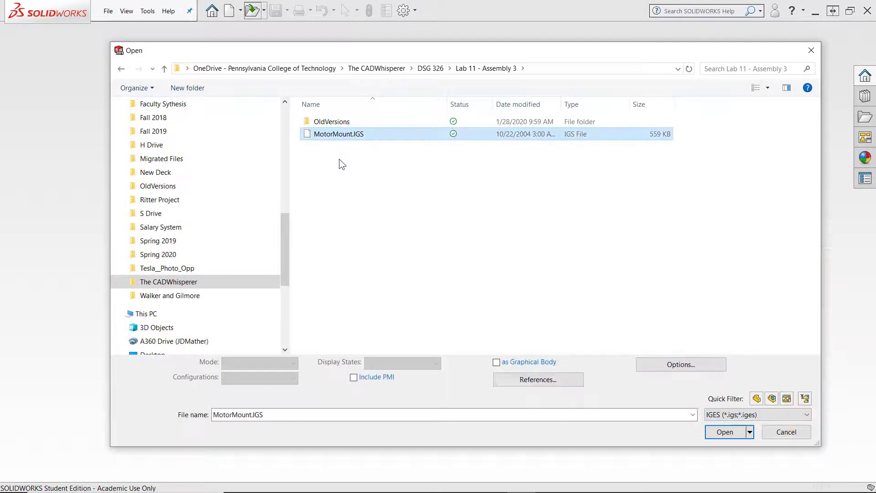
pyautogui.click(725, 432)
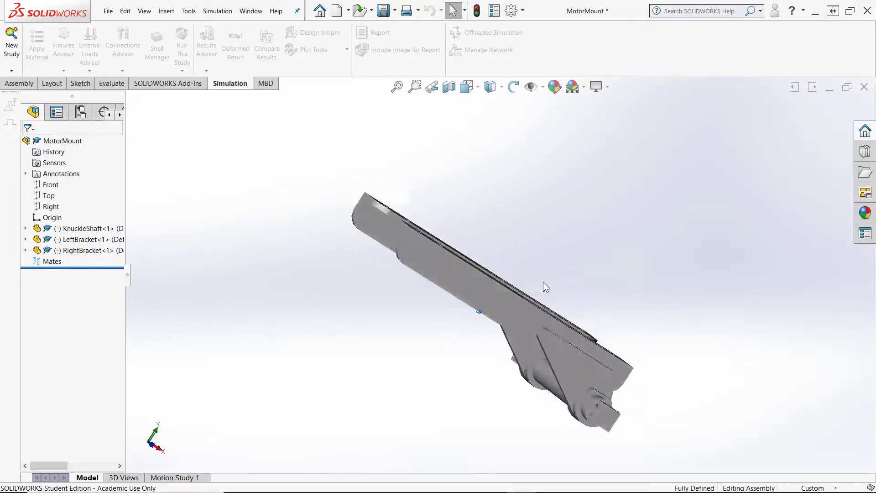
# Fix the KnuckleShaft, LeftBracket and RightBracket components in place in the assembly.
pyautogui.moveTo(543, 281); pyautogui.dragTo(363, 365, button='middle')
pyautogui.scroll(-7, 363, 365)
pyautogui.scroll(5, 363, 364)
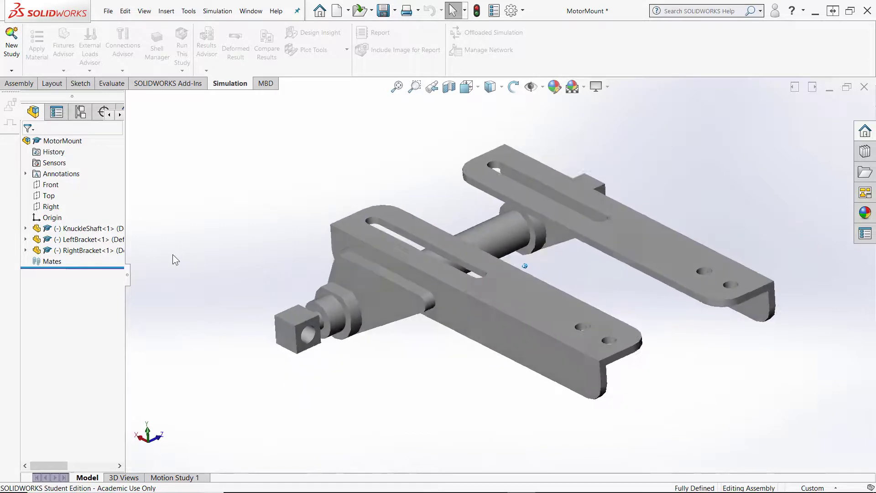
pyautogui.moveTo(170, 253); pyautogui.dragTo(160, 254, button='middle')
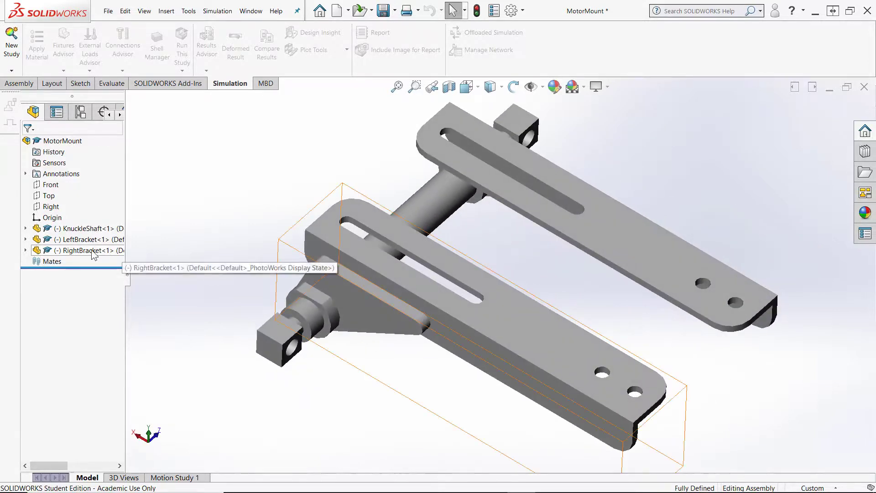
pyautogui.rightClick(76, 229)
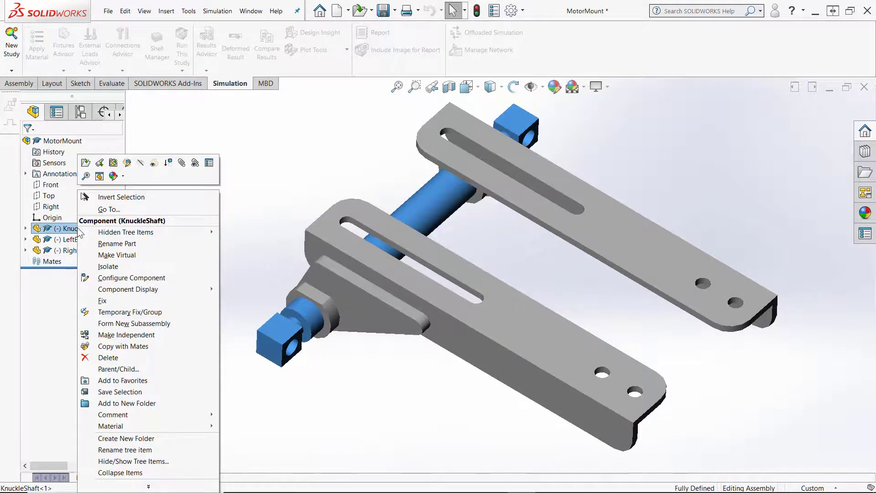
pyautogui.click(103, 300)
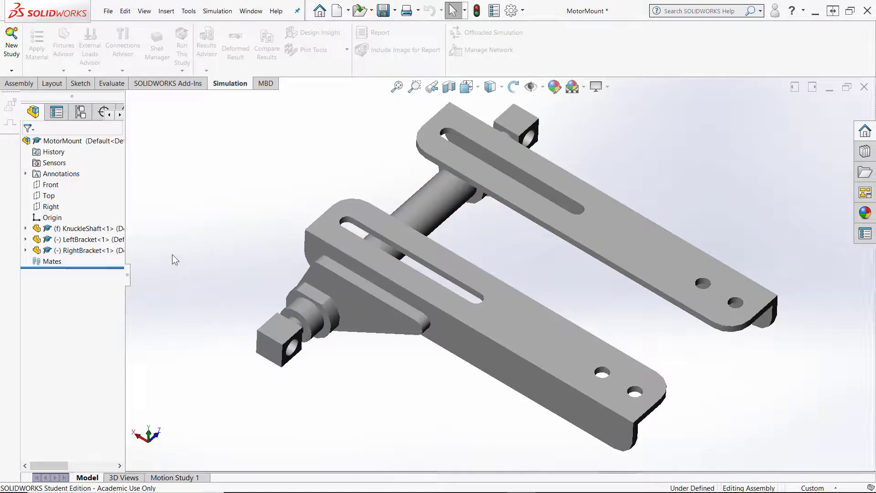
pyautogui.rightClick(90, 240)
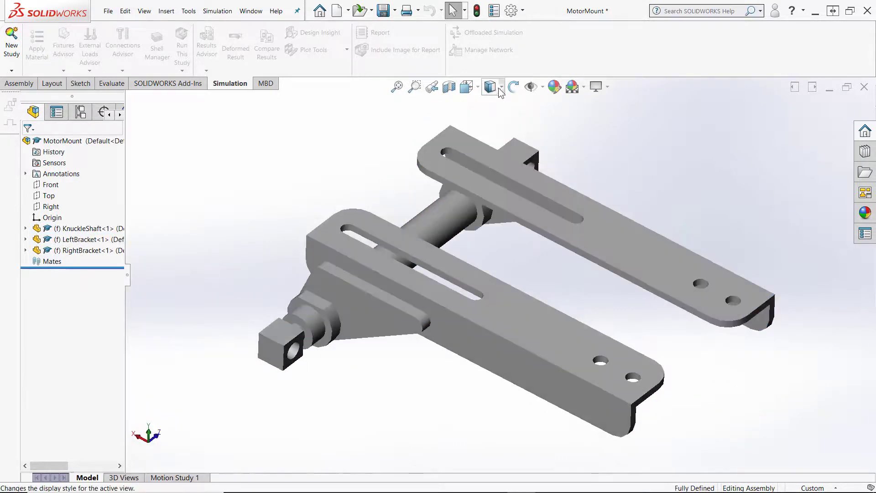
# Display the assembly shaded with edges and fit it to the view.
pyautogui.click(501, 86)
pyautogui.click(491, 111)
pyautogui.press('f')
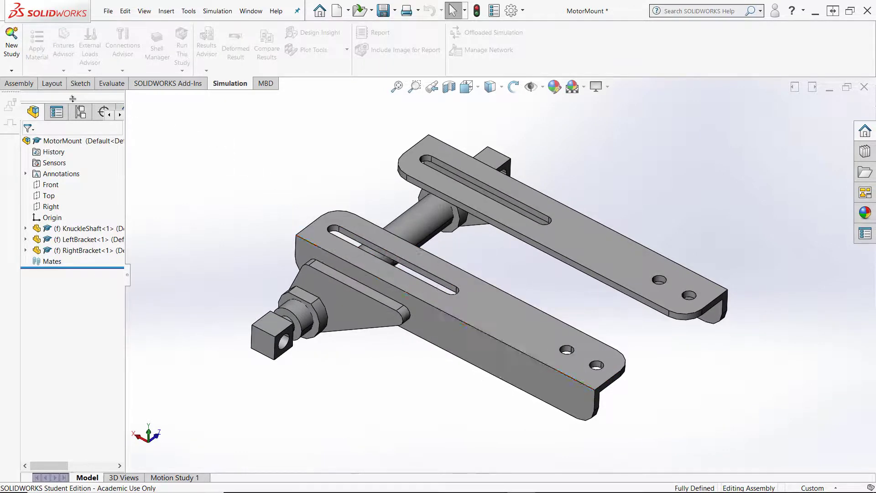
# Measure the length of the RightBracket's long upper outer edge to check the import scale.
pyautogui.click(31, 83)
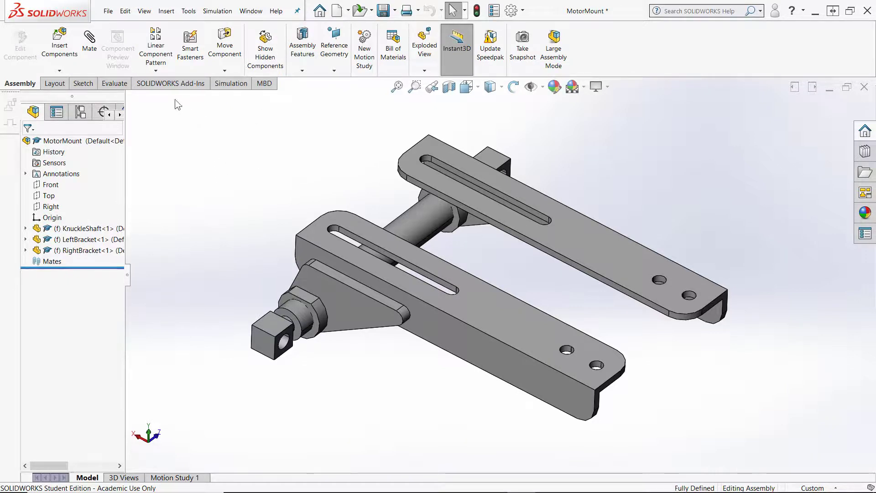
pyautogui.click(114, 83)
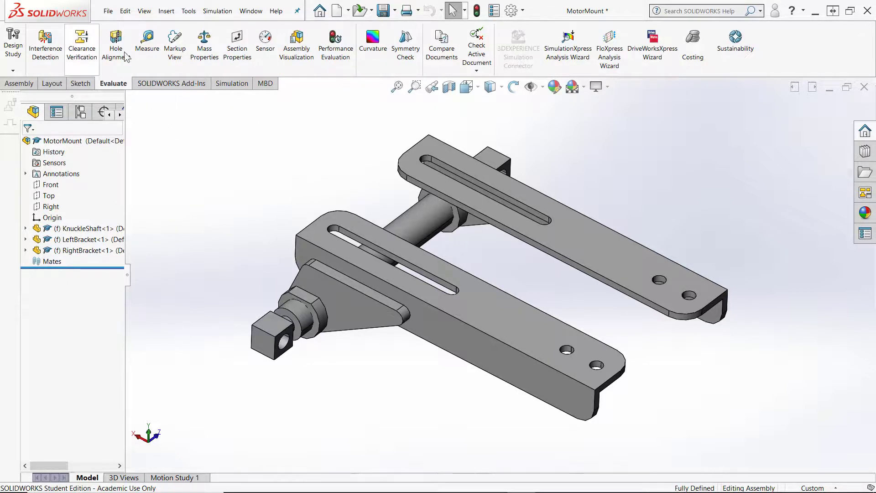
pyautogui.click(147, 41)
pyautogui.click(353, 267)
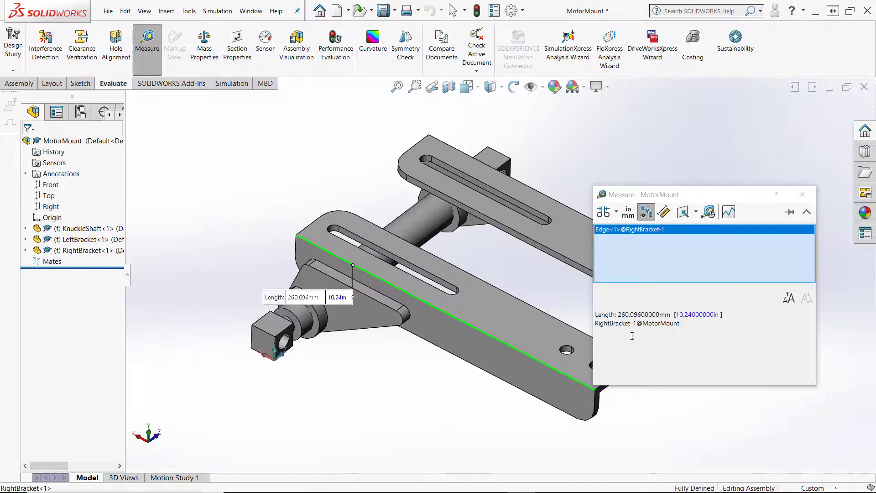
pyautogui.doubleClick(696, 314)
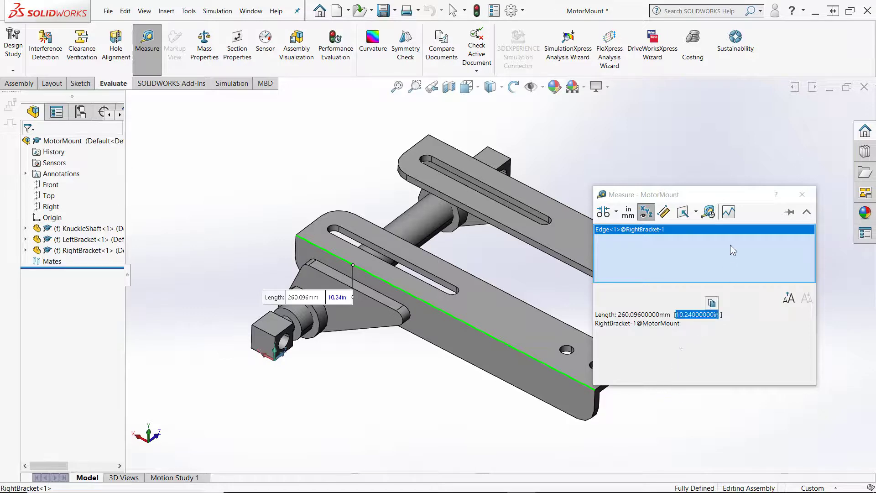
pyautogui.click(803, 195)
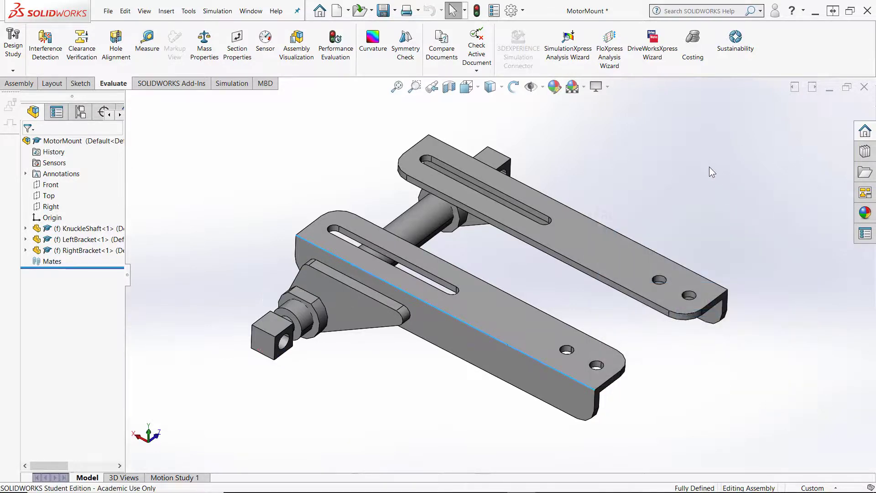
# Set the document's overall drafting standard to ANSI and its unit system to IPS (inch, pound, second).
pyautogui.click(523, 10)
pyautogui.click(518, 26)
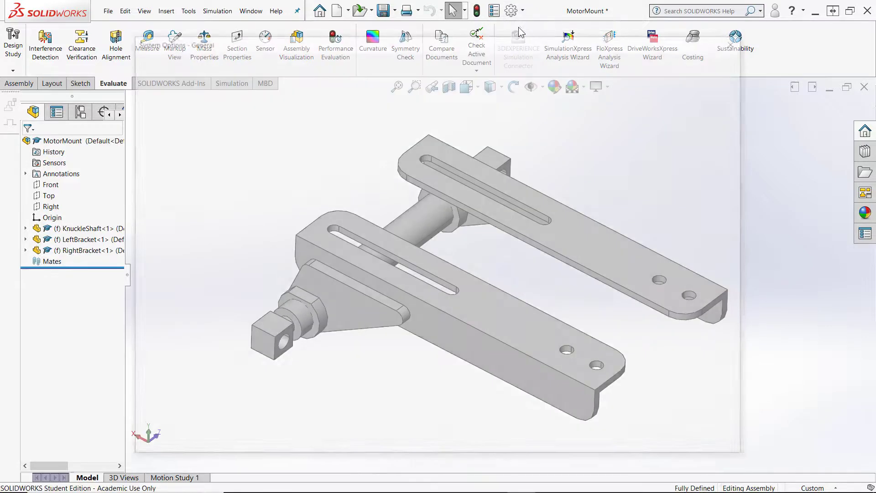
pyautogui.click(212, 64)
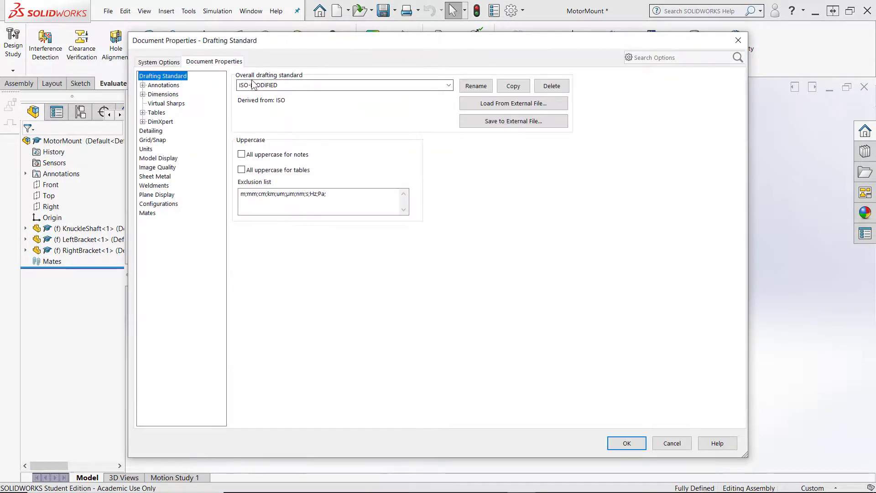
pyautogui.click(450, 89)
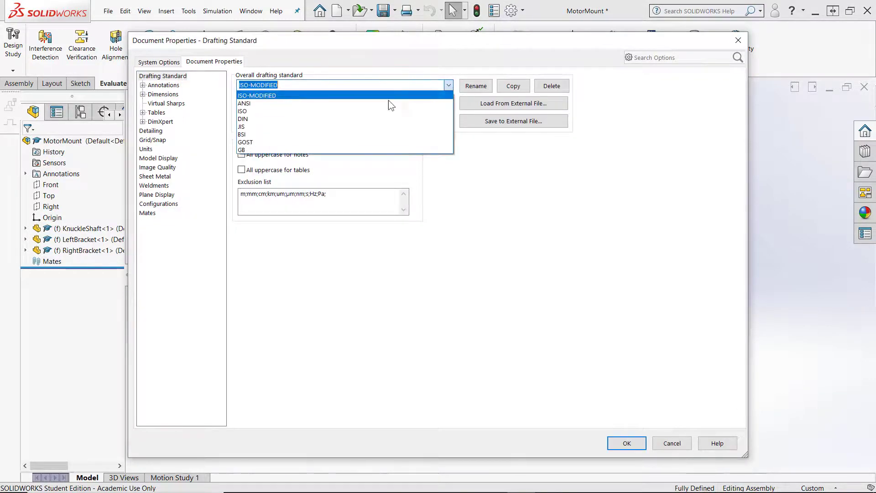
pyautogui.click(269, 100)
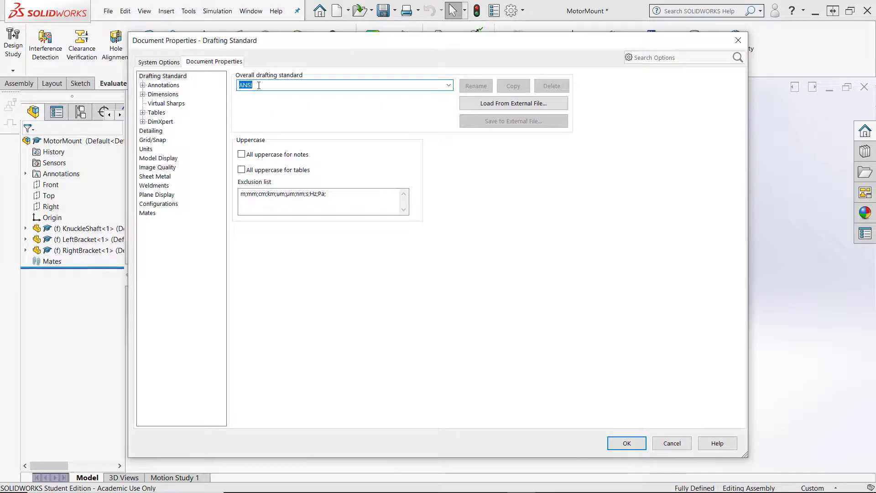
pyautogui.click(162, 150)
pyautogui.click(240, 114)
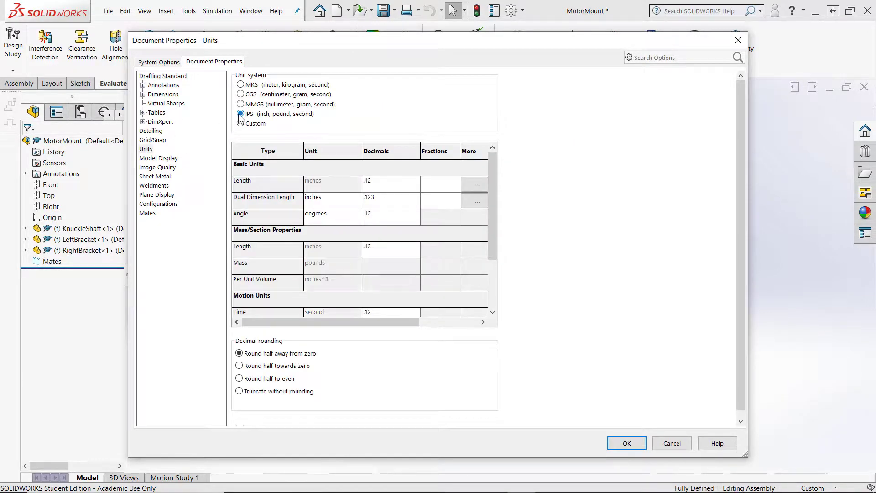
pyautogui.click(627, 442)
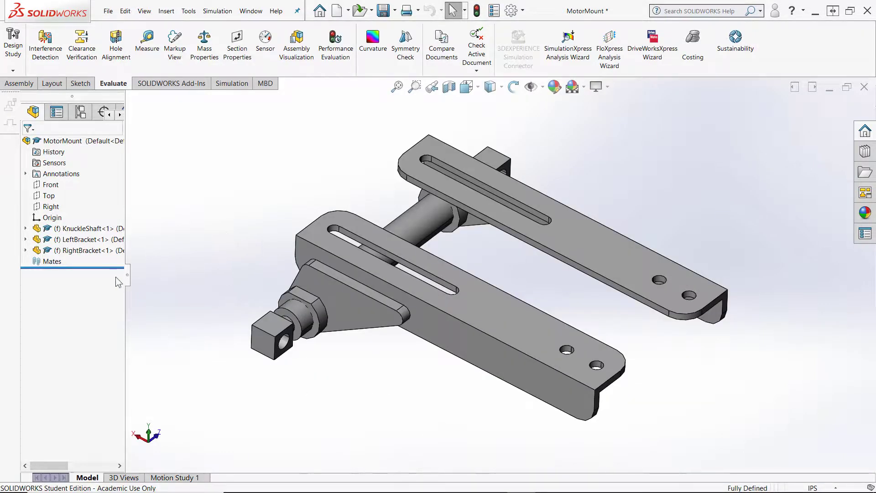
# Open the KnuckleShaft part from the assembly and run Import Diagnostics on its imported body.
pyautogui.rightClick(96, 224)
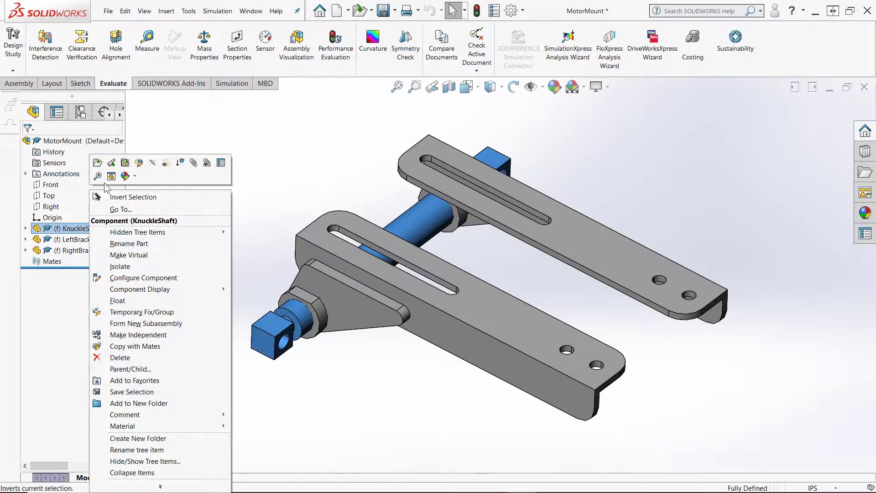
pyautogui.click(112, 163)
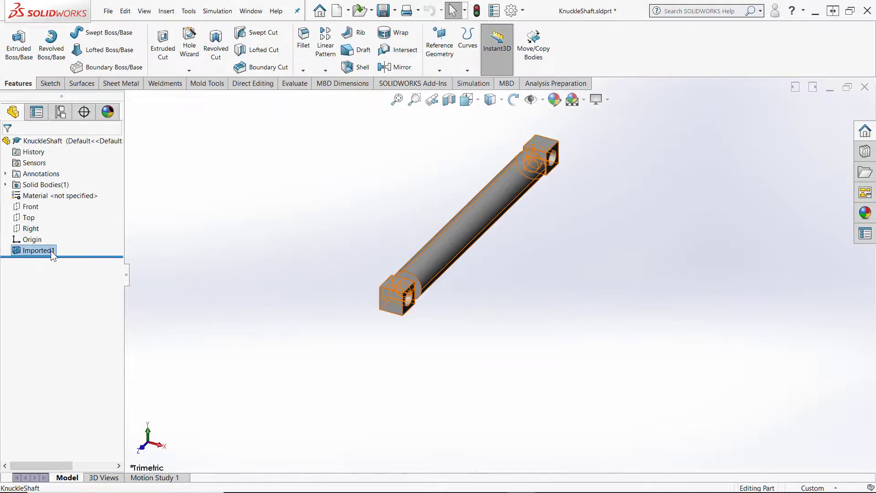
pyautogui.rightClick(52, 250)
pyautogui.click(77, 269)
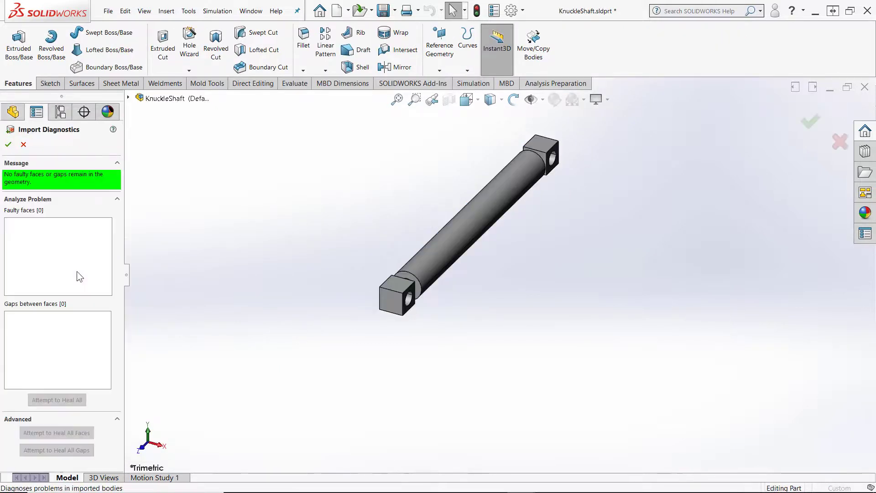
pyautogui.click(8, 145)
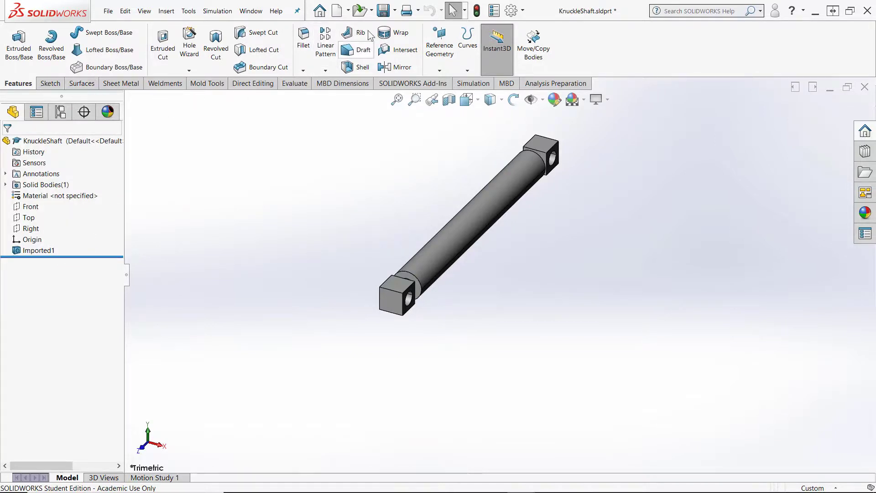
# Save and close the KnuckleShaft part, returning to the MotorMount assembly.
pyautogui.hotkey('ctrl', 's')
pyautogui.click(867, 88)
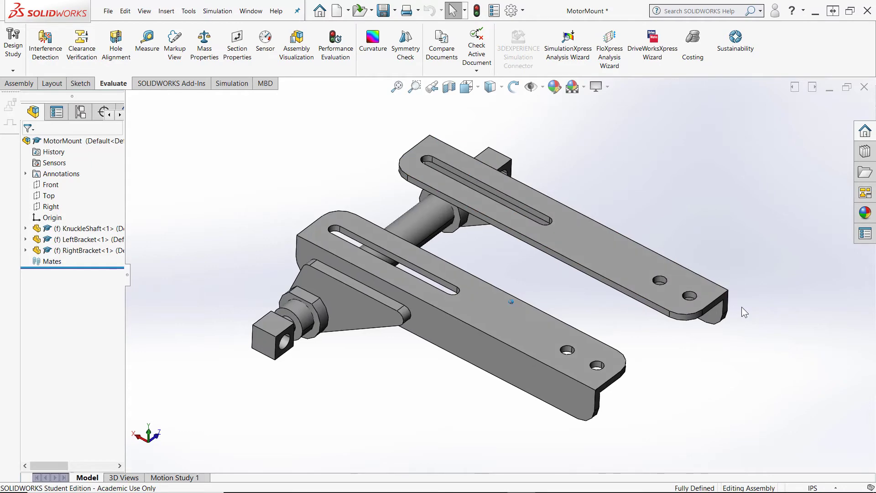
pyautogui.moveTo(741, 307); pyautogui.dragTo(425, 284, button='middle')
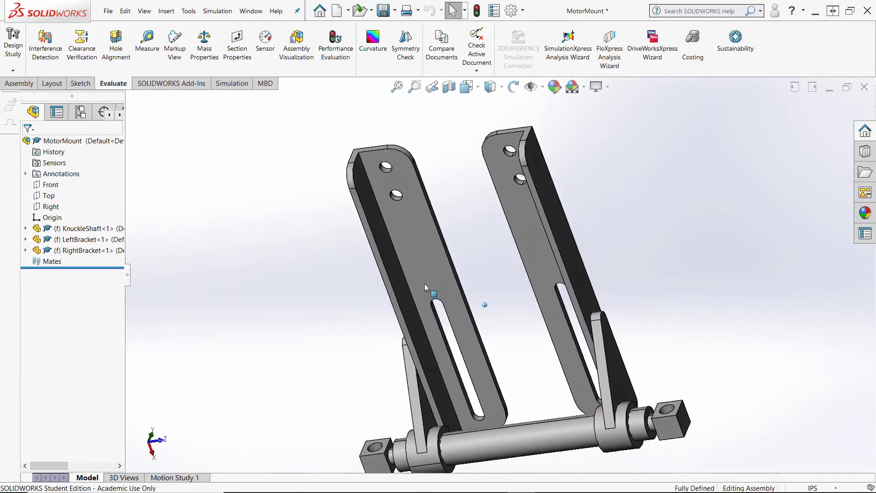